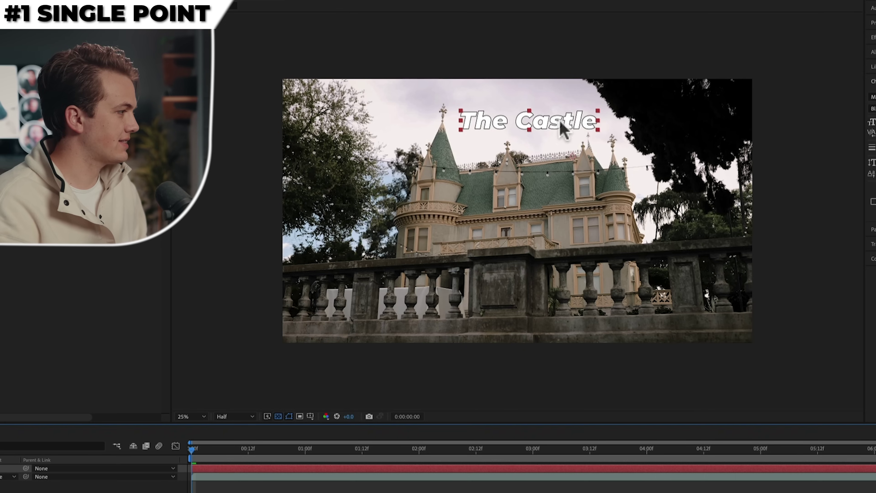
Nudge 'The Castle' title above the castle and add a null object layer (Null 3)
{"action": "left_click_drag", "start_coordinate": [563, 129], "coordinate": [552, 149]}
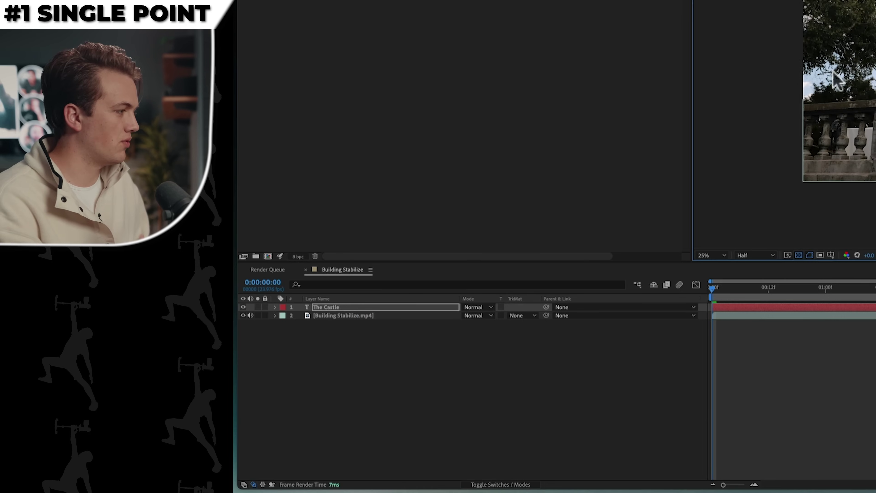
{"action": "right_click", "coordinate": [379, 347]}
{"action": "mouse_move", "coordinate": [396, 355]}
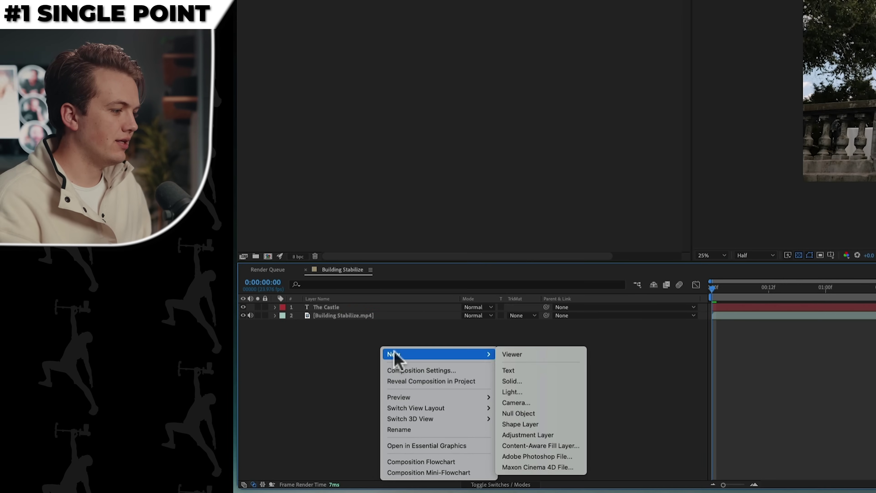
{"action": "left_click", "coordinate": [511, 413]}
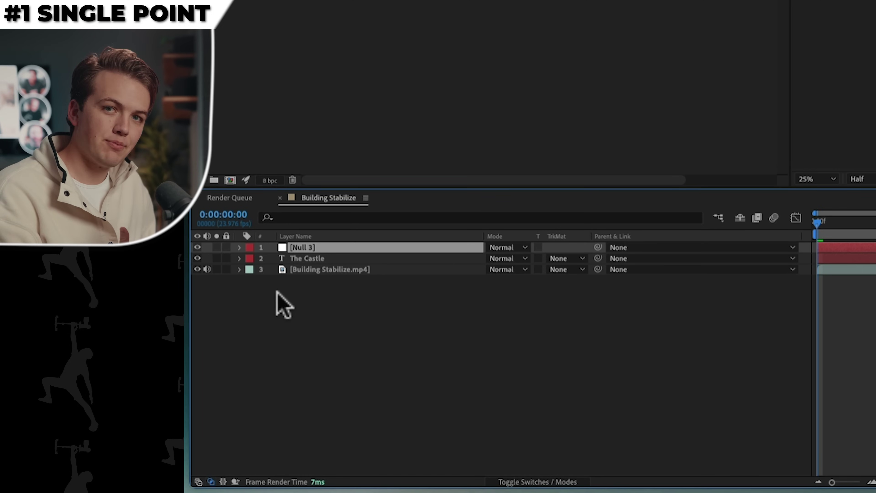
{"action": "left_click", "coordinate": [290, 270]}
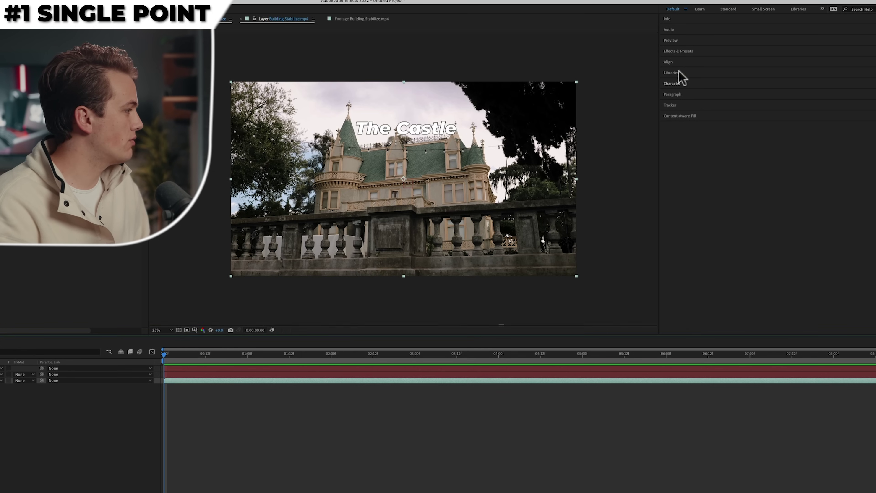
Start a motion track on the castle footage with Track Point 1 on the spire's ornament
{"action": "left_click", "coordinate": [670, 105]}
{"action": "left_click", "coordinate": [679, 125]}
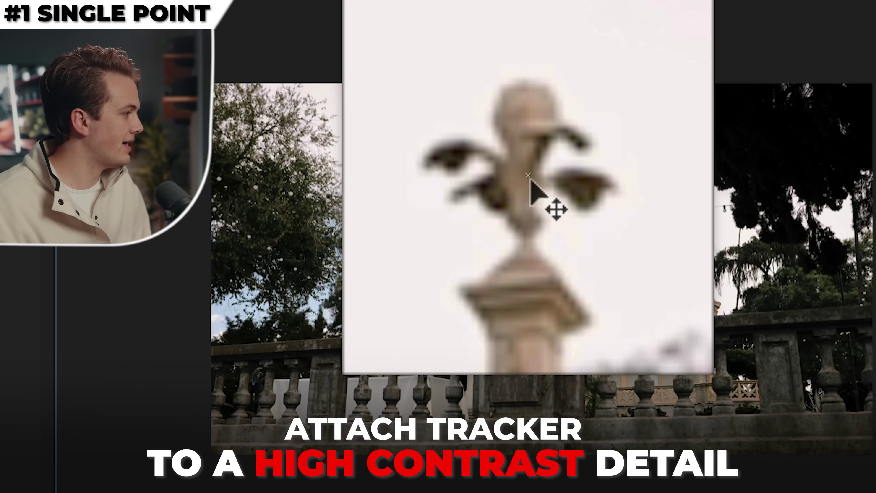
{"action": "left_click_drag", "start_coordinate": [530, 179], "coordinate": [530, 179]}
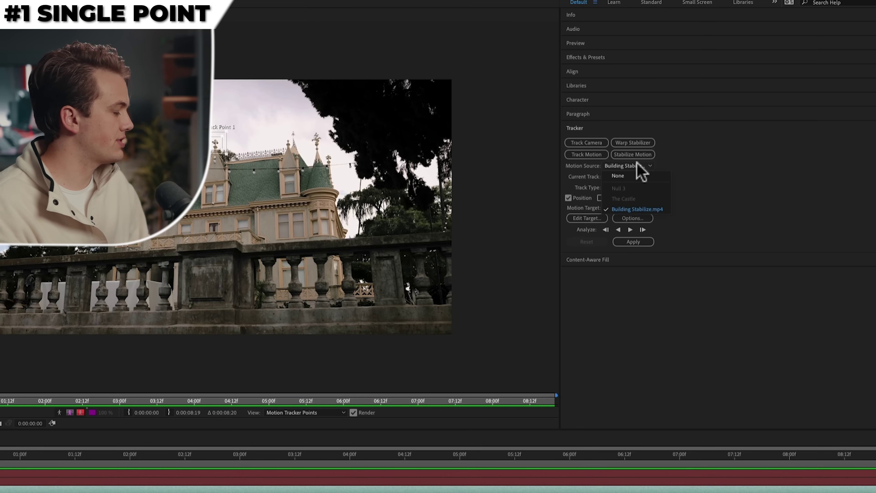
Keep Transform tracking on the castle footage, analyze forward, and scrub back to check drift
{"action": "left_click", "coordinate": [638, 166]}
{"action": "left_click", "coordinate": [677, 172]}
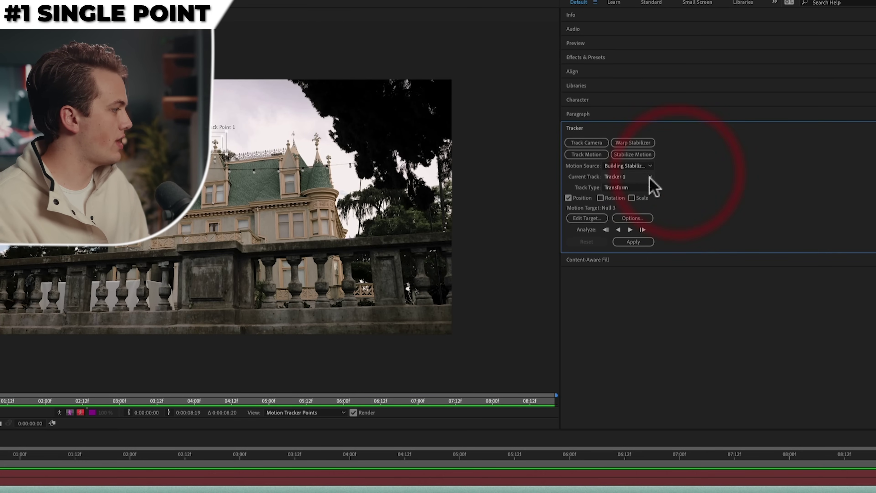
{"action": "left_click", "coordinate": [649, 187]}
{"action": "left_click", "coordinate": [669, 183]}
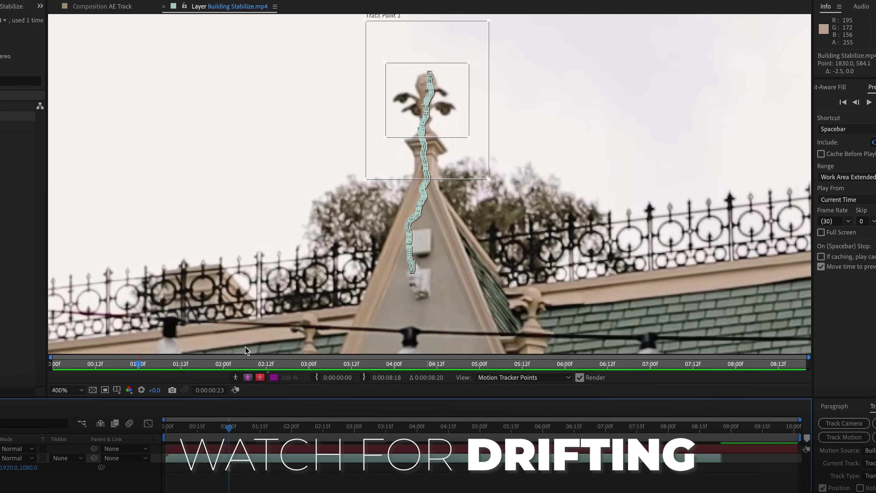
{"action": "left_click_drag", "start_coordinate": [230, 436], "coordinate": [185, 432]}
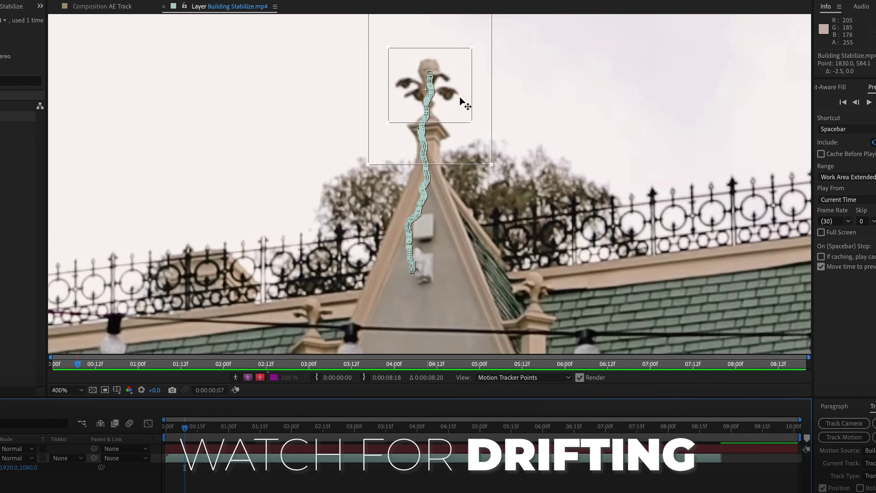
{"action": "left_click", "coordinate": [430, 91]}
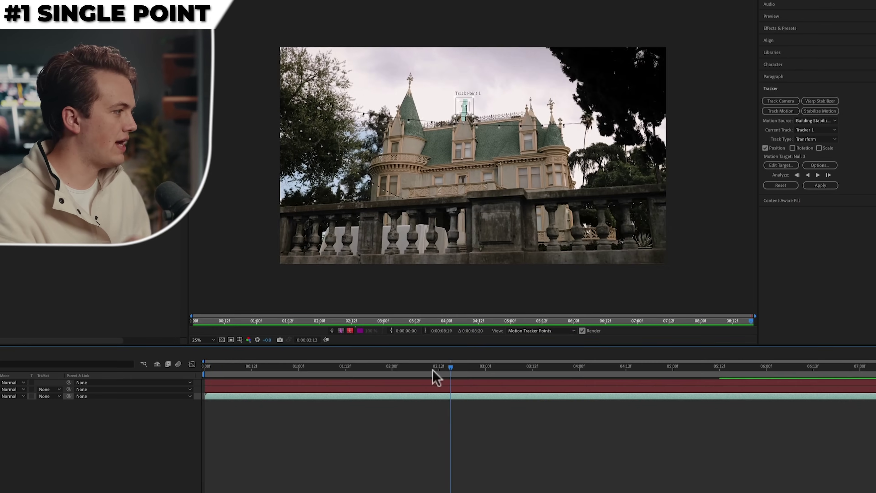
Reset the track point and set Null 4 as the motion target
{"action": "left_click", "coordinate": [780, 187]}
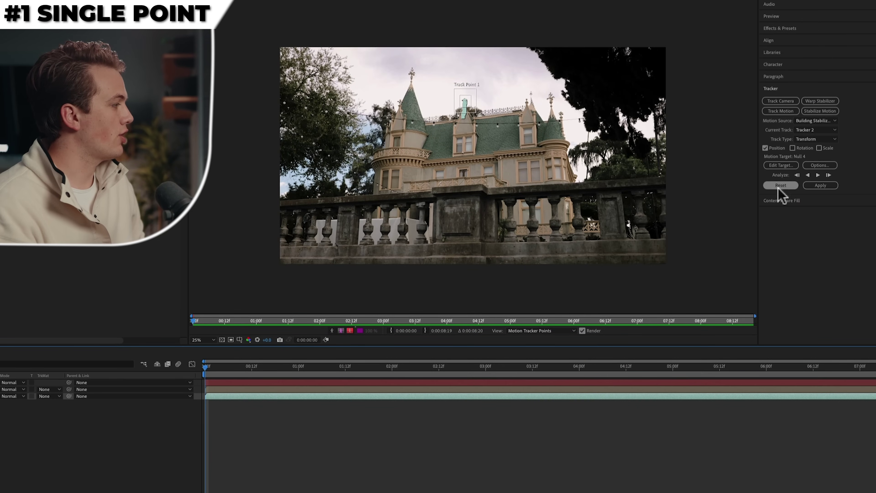
{"action": "left_click", "coordinate": [781, 166]}
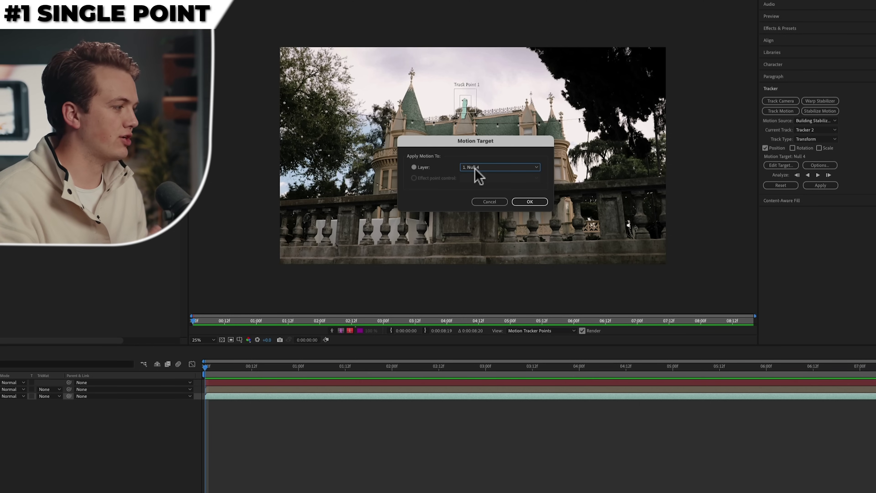
{"action": "left_click", "coordinate": [518, 202]}
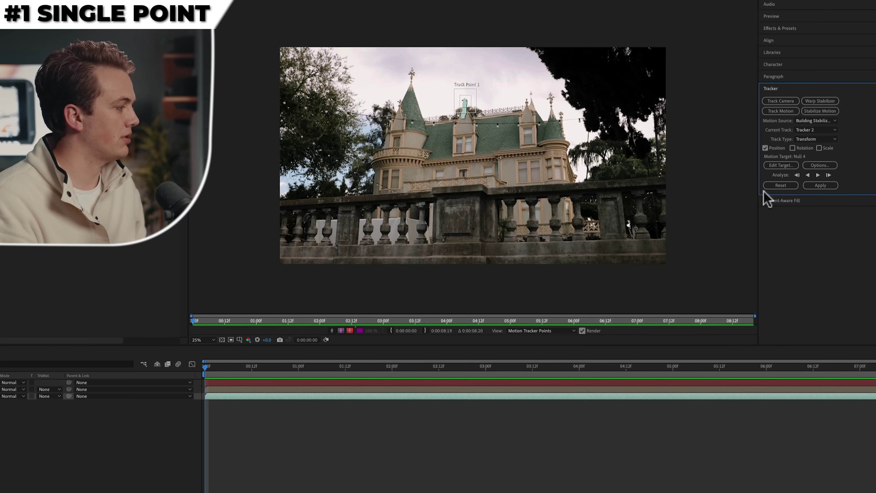
Apply the tracking data to Null 4 in both X and Y
{"action": "left_click", "coordinate": [821, 186]}
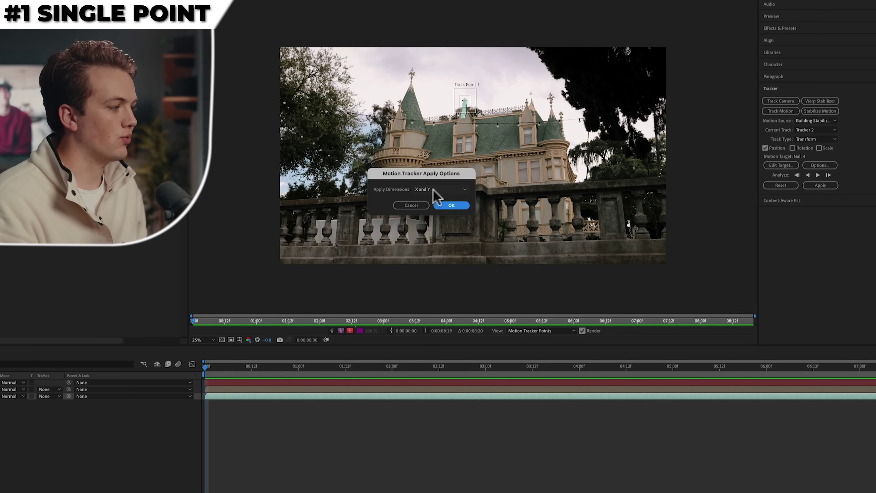
{"action": "left_click", "coordinate": [435, 190]}
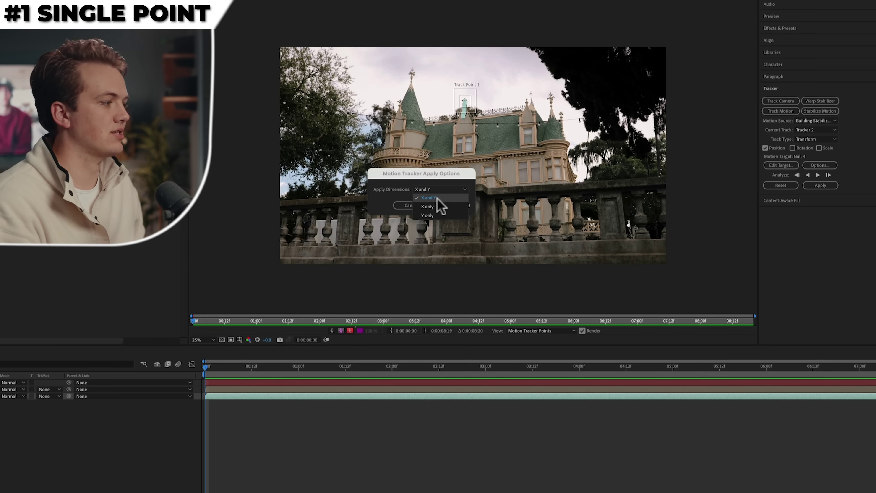
{"action": "left_click", "coordinate": [438, 198]}
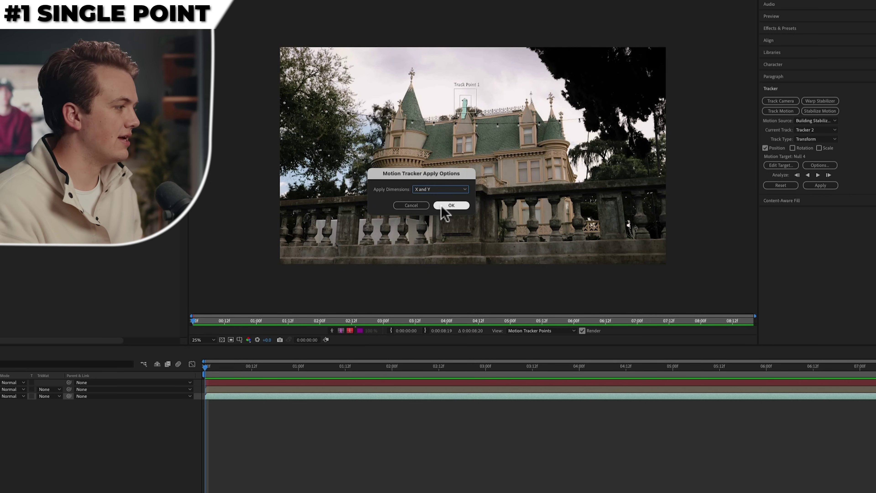
{"action": "left_click", "coordinate": [442, 206]}
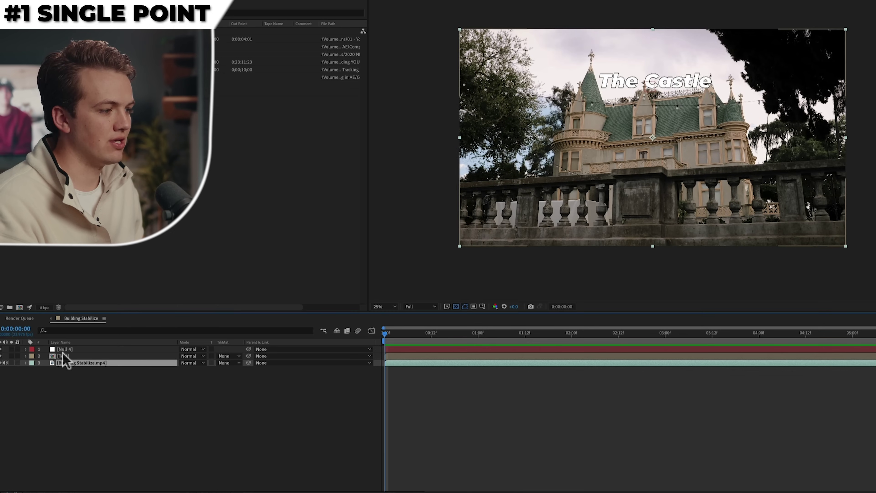
Parent the Text layer to Null 4 and preview the tracked title
{"action": "left_click", "coordinate": [65, 350]}
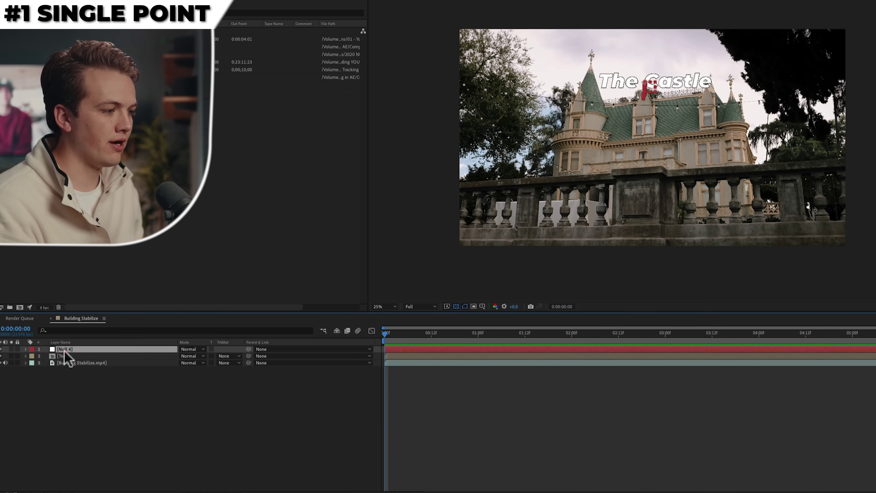
{"action": "left_click", "coordinate": [77, 357]}
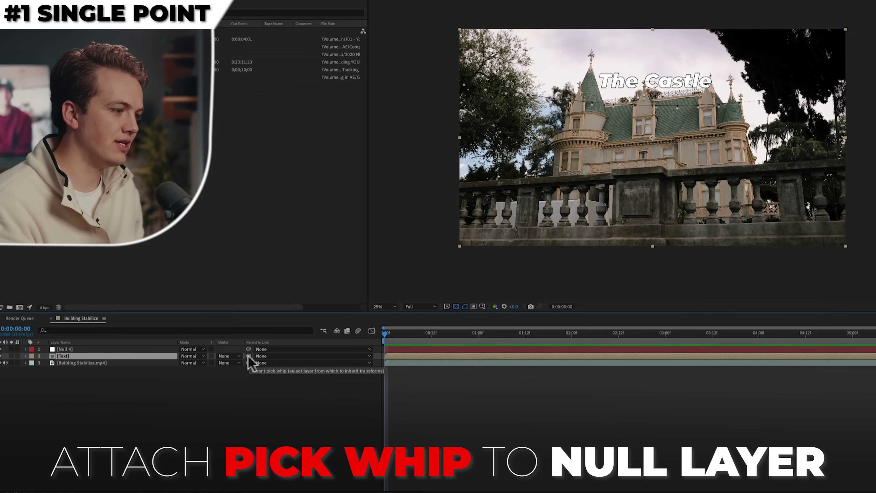
{"action": "left_click_drag", "start_coordinate": [248, 356], "coordinate": [75, 349]}
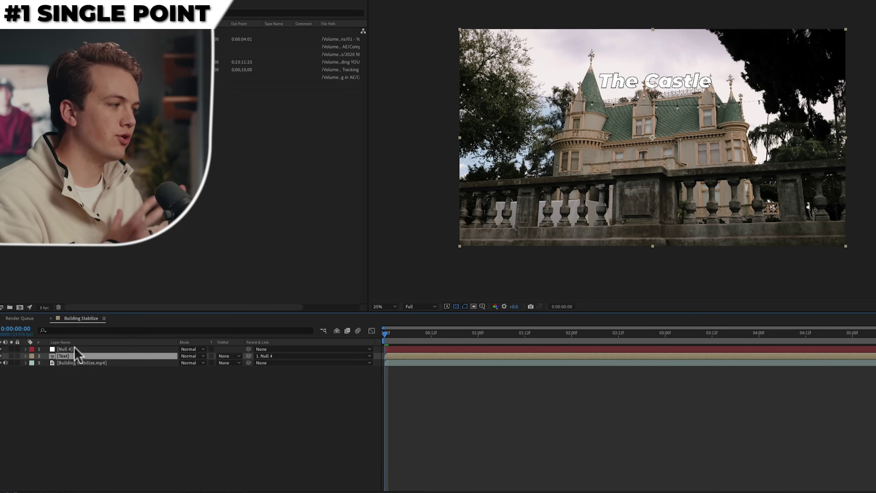
{"action": "key", "text": "space"}
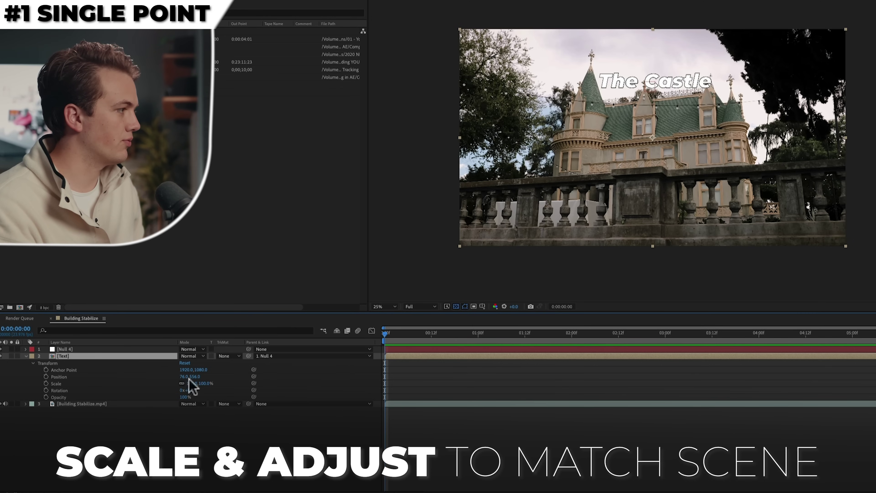
Shift the title slightly to the right and step through the preview
{"action": "mouse_move", "coordinate": [183, 378]}
{"action": "left_mouse_down"}
{"action": "mouse_move", "coordinate": [221, 389]}
{"action": "mouse_move", "coordinate": [191, 394]}
{"action": "mouse_move", "coordinate": [195, 387]}
{"action": "left_mouse_up"}
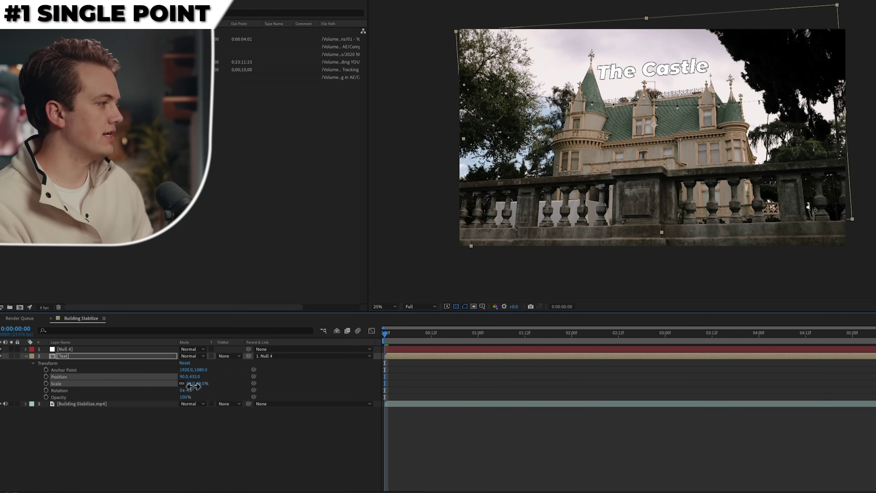
{"action": "left_click", "coordinate": [424, 393]}
{"action": "key", "text": "space"}
{"action": "left_click", "coordinate": [358, 330]}
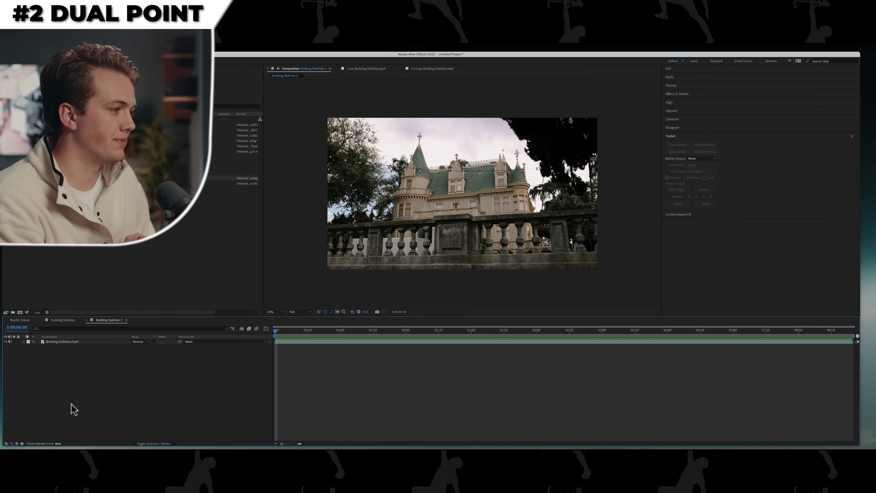
Add the 2020 NEW LOGO WHITE LARGE.png image to Building Stabilize 2
{"action": "left_click", "coordinate": [58, 342]}
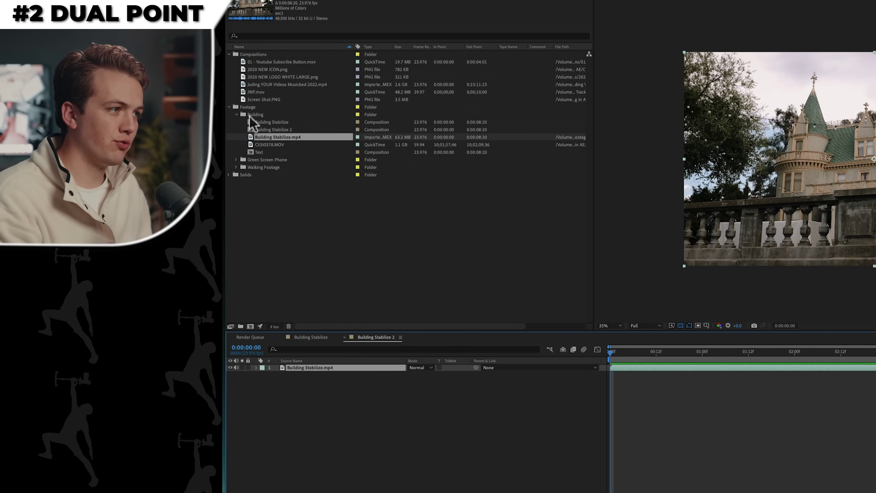
{"action": "left_click", "coordinate": [263, 77]}
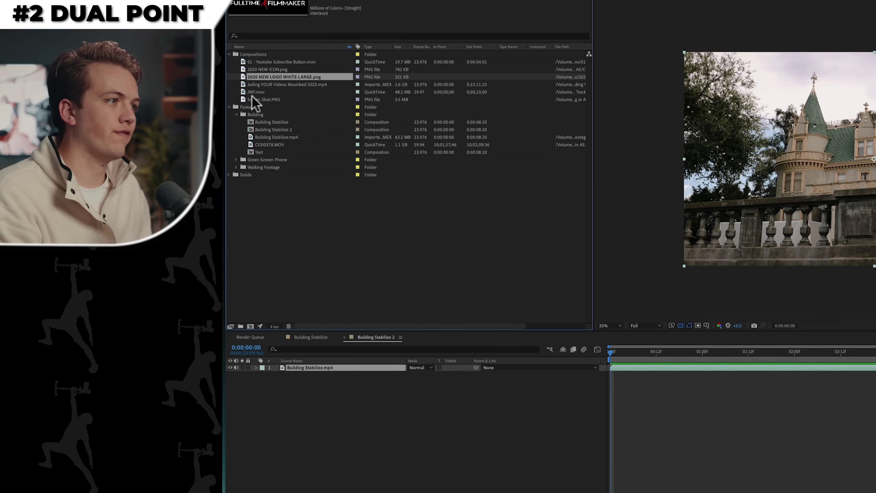
{"action": "left_click_drag", "start_coordinate": [247, 80], "coordinate": [286, 370]}
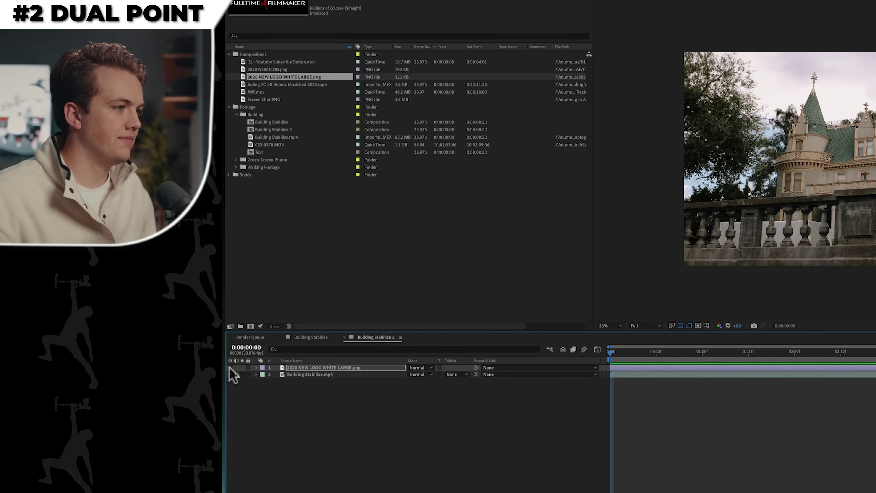
Add a null object (Null 5) and start a motion track on the castle footage
{"action": "right_click", "coordinate": [290, 405]}
{"action": "mouse_move", "coordinate": [298, 410]}
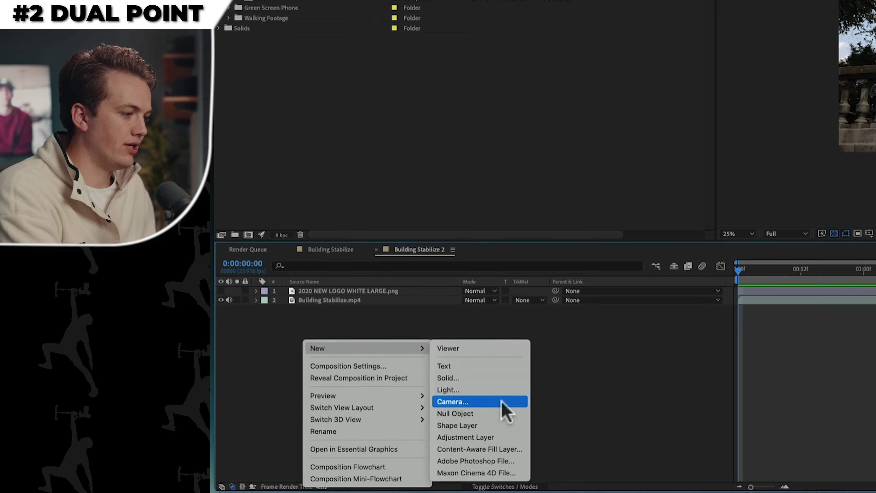
{"action": "left_click", "coordinate": [504, 415]}
{"action": "left_click", "coordinate": [323, 306]}
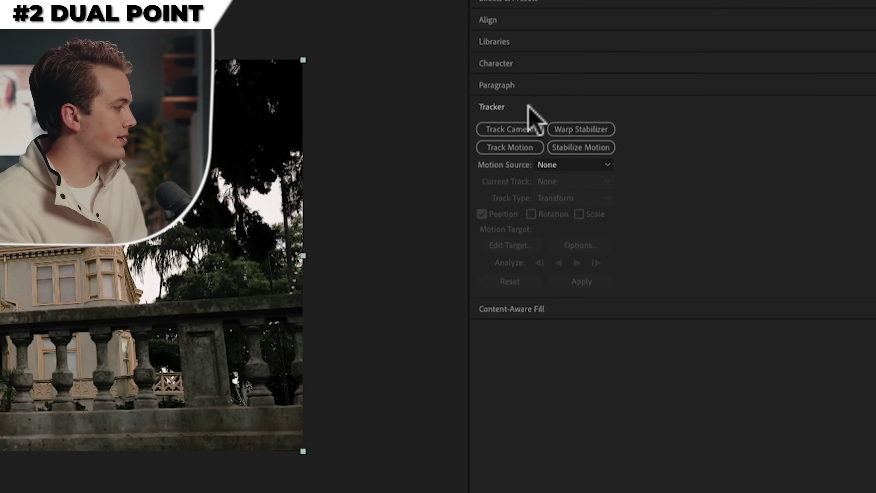
{"action": "left_click", "coordinate": [522, 145]}
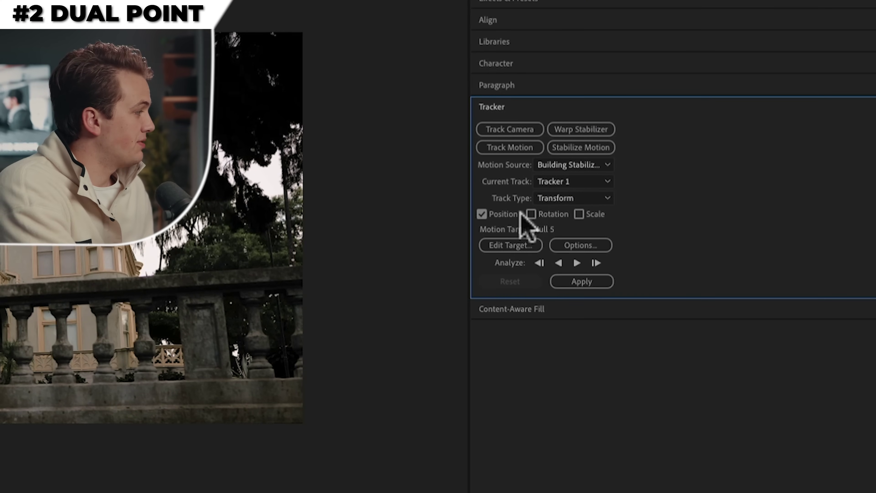
Enable rotation and scale, analyze both track points forward, and review them across the clip
{"action": "left_click", "coordinate": [532, 215]}
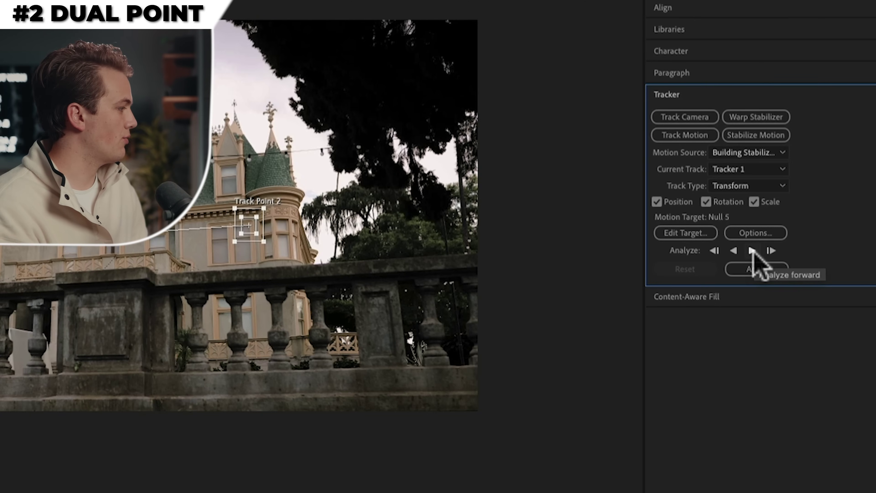
{"action": "left_click", "coordinate": [753, 251]}
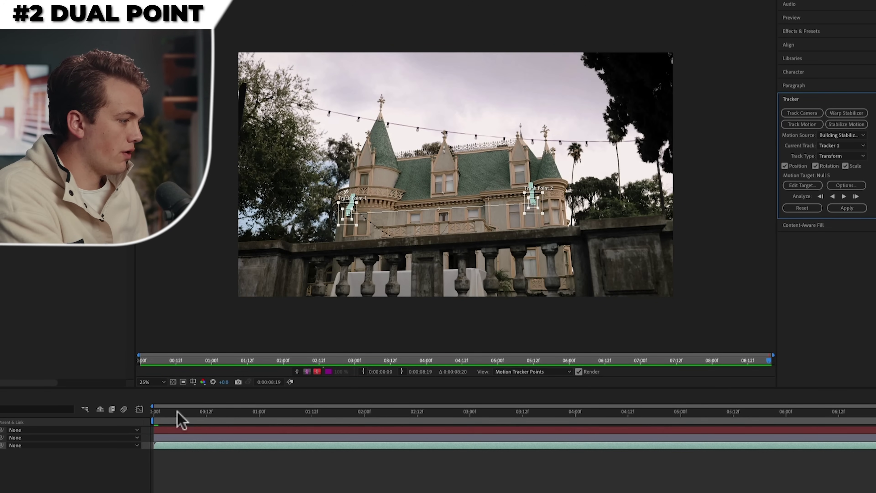
{"action": "left_click_drag", "start_coordinate": [177, 411], "coordinate": [855, 411]}
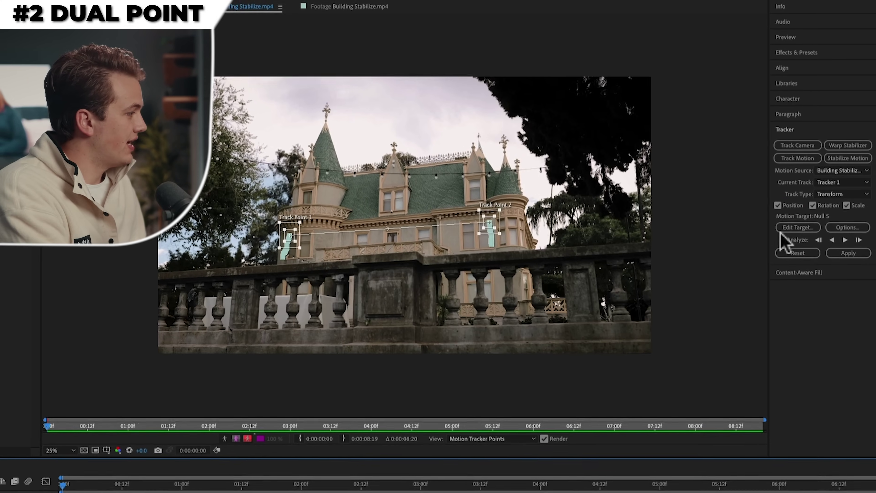
{"action": "left_click", "coordinate": [790, 186]}
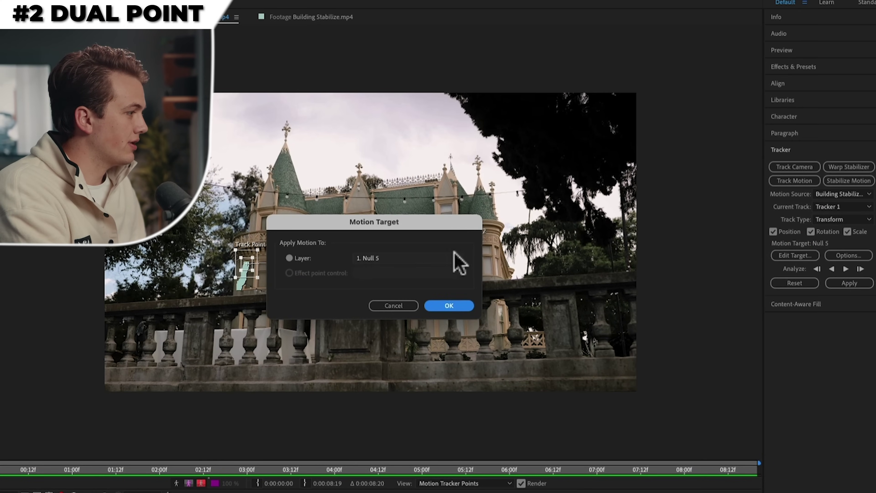
Set Null 5 as target and apply the castle track in X and Y
{"action": "left_click", "coordinate": [431, 252]}
{"action": "left_click", "coordinate": [452, 305]}
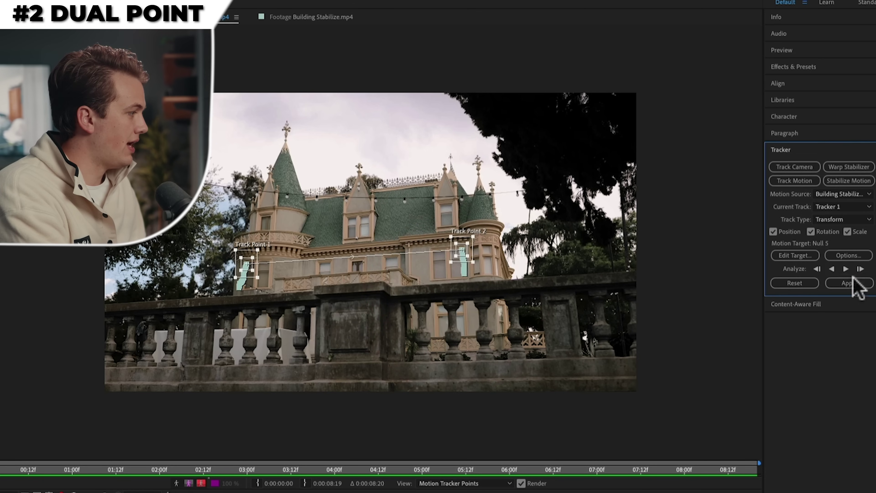
{"action": "left_click", "coordinate": [854, 281]}
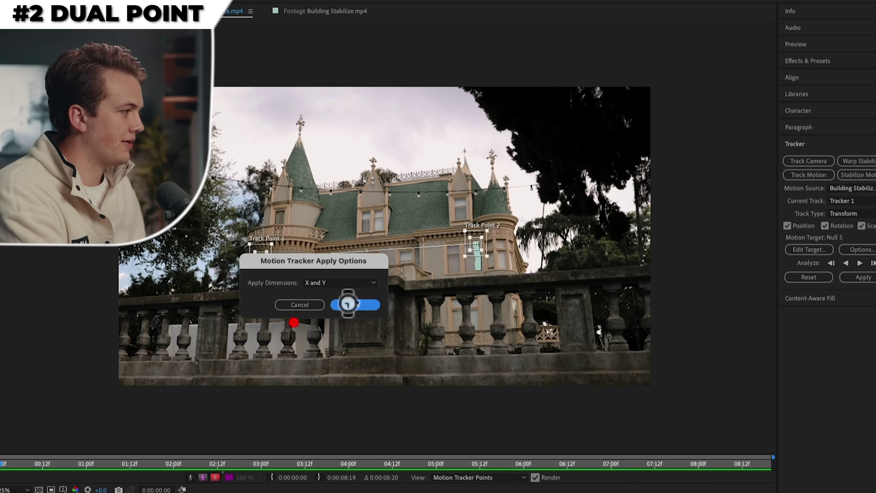
{"action": "left_click", "coordinate": [340, 311]}
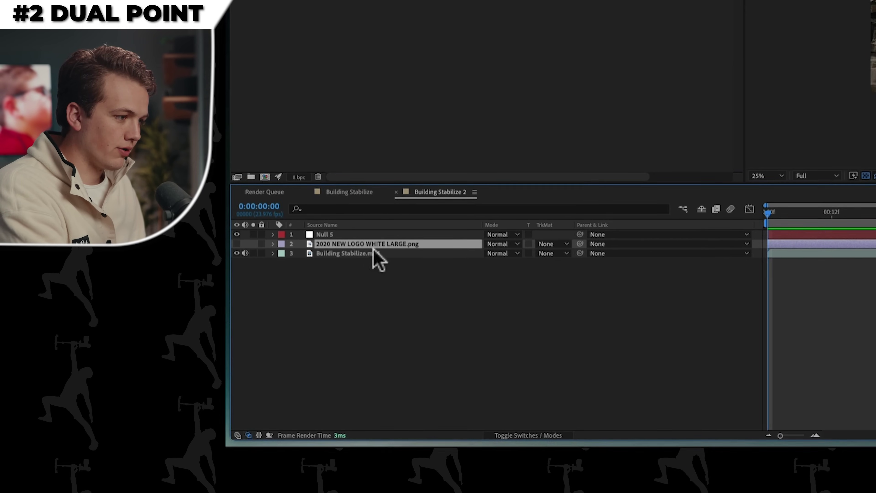
Unhide the logo layer, parent it to Null 5, and preview it following the castle
{"action": "left_click", "coordinate": [237, 243]}
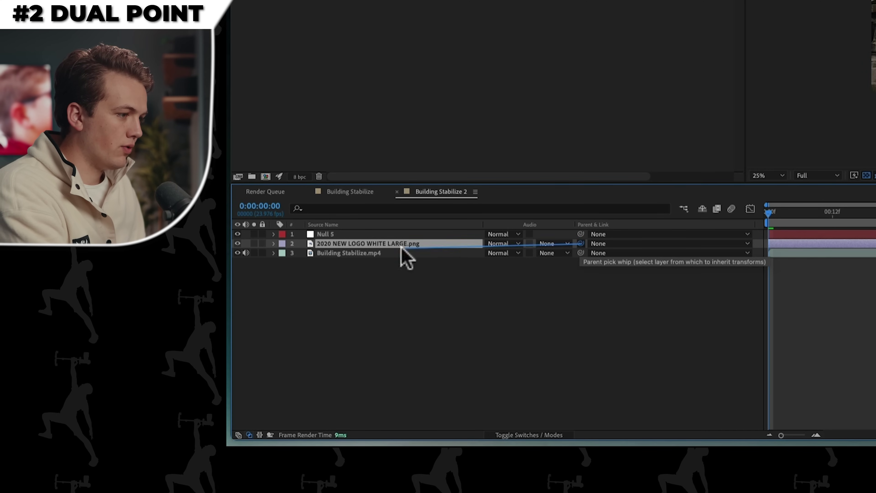
{"action": "left_click_drag", "start_coordinate": [402, 247], "coordinate": [336, 236]}
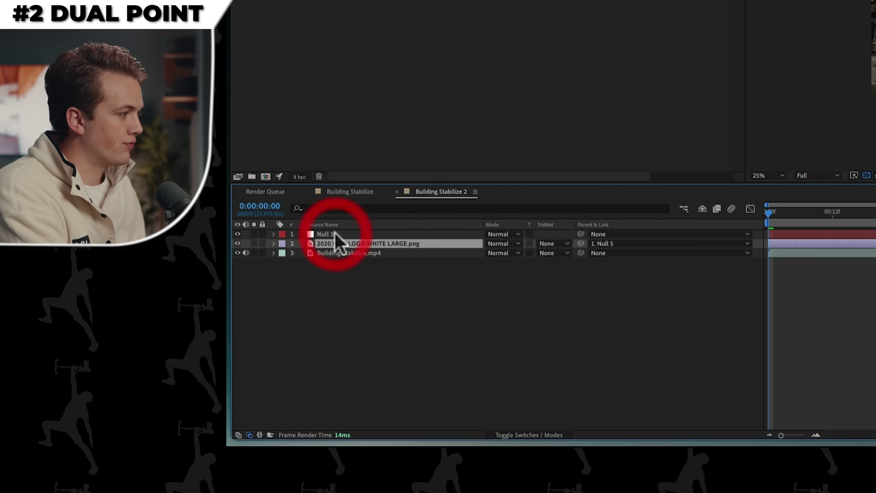
{"action": "key", "text": "space"}
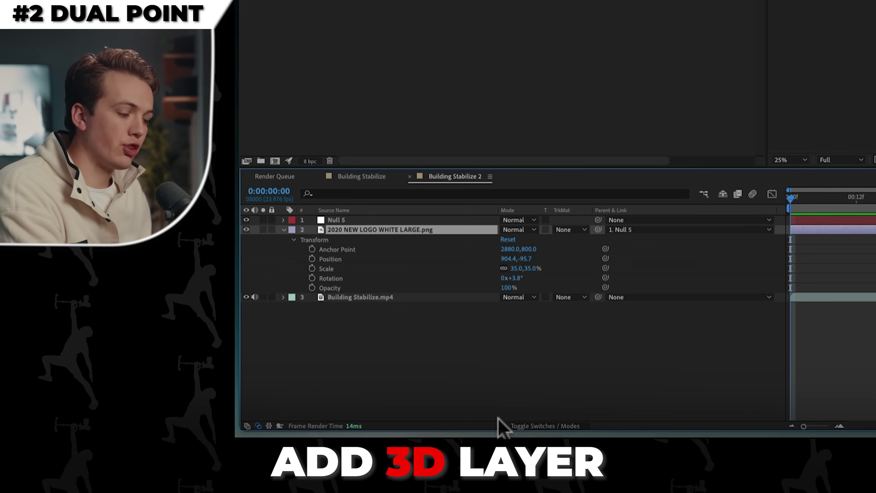
Make the logo a 3D layer, nudge it horizontally, push it back in depth, and preview
{"action": "left_click", "coordinate": [535, 427]}
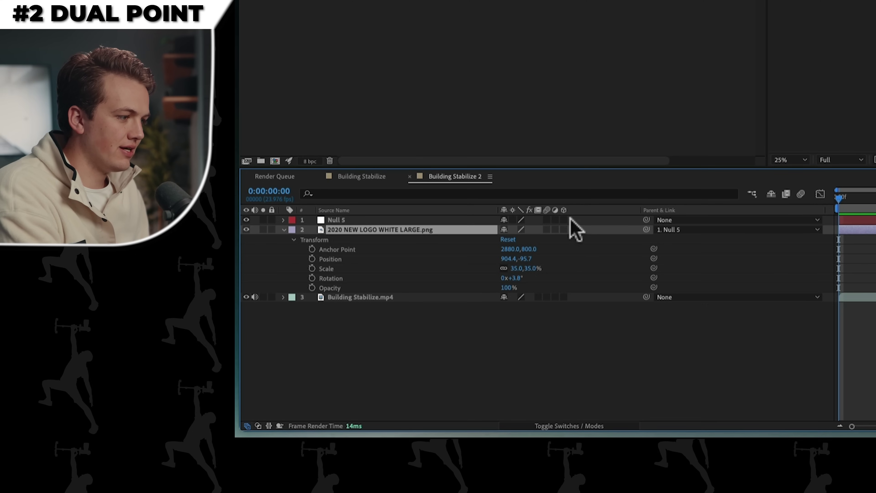
{"action": "left_click", "coordinate": [564, 229]}
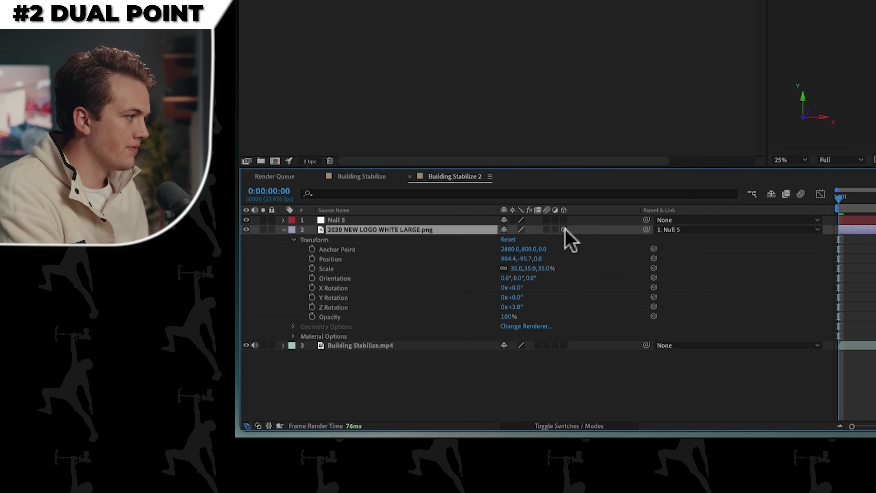
{"action": "left_click_drag", "start_coordinate": [515, 259], "coordinate": [543, 261]}
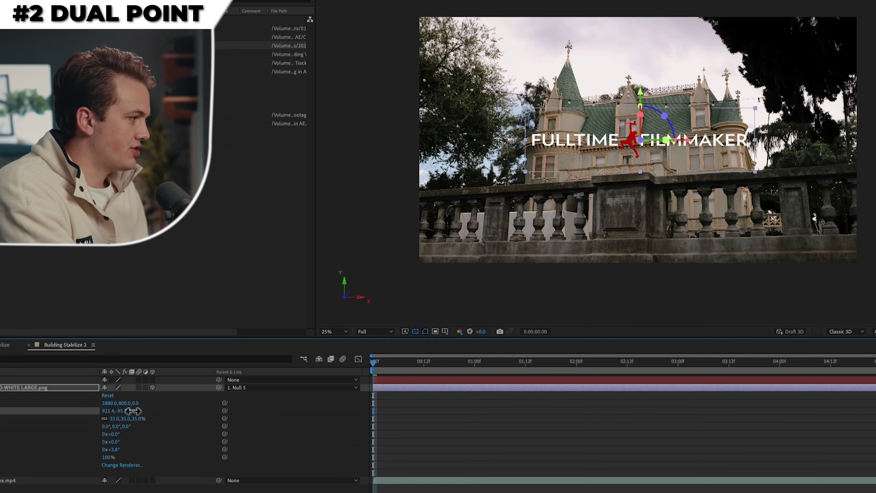
{"action": "left_click_drag", "start_coordinate": [390, 317], "coordinate": [356, 326]}
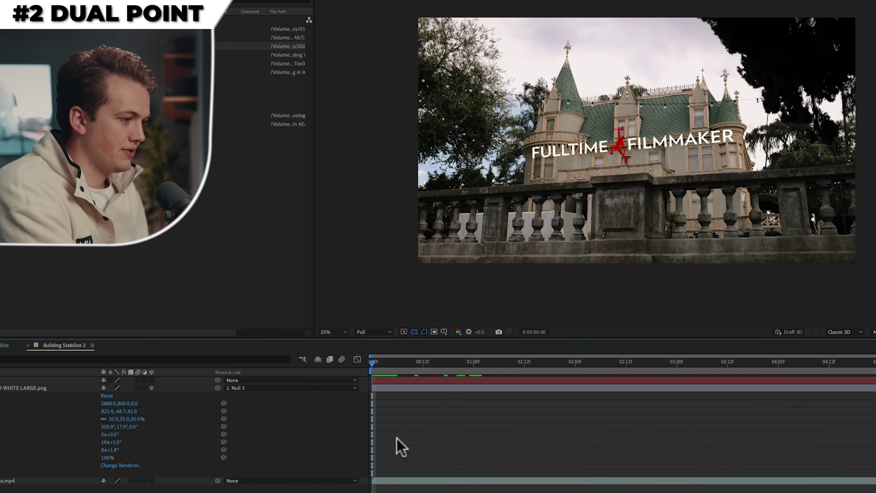
{"action": "key", "text": "space"}
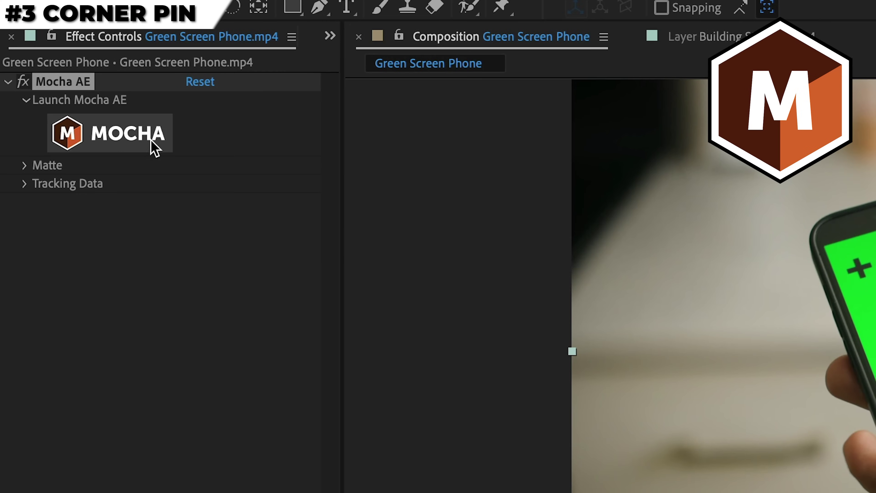
Launch Mocha AE on the phone clip, then start a Tracker 1 motion track on Green Screen Phone.mp4
{"action": "left_click", "coordinate": [137, 123]}
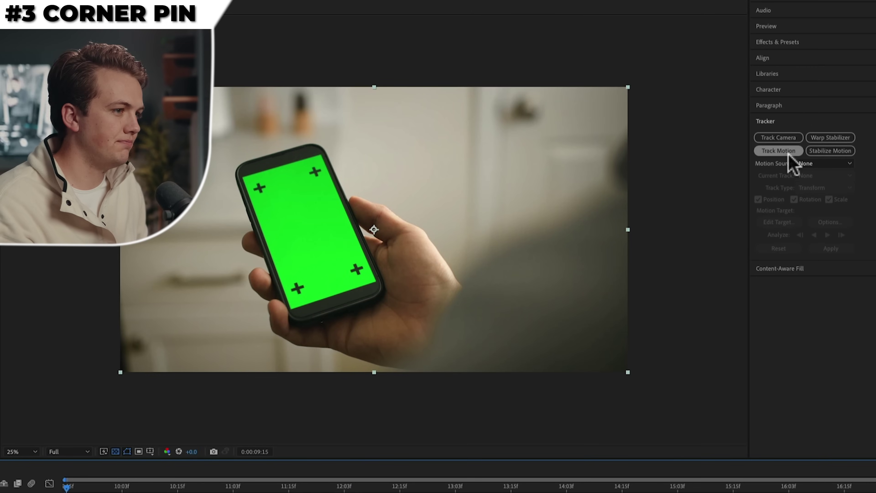
{"action": "left_click", "coordinate": [778, 150]}
Switch to Perspective corner pin and place track points on the phone screen's top-left, top-right and bottom-left corners
{"action": "left_click", "coordinate": [804, 188]}
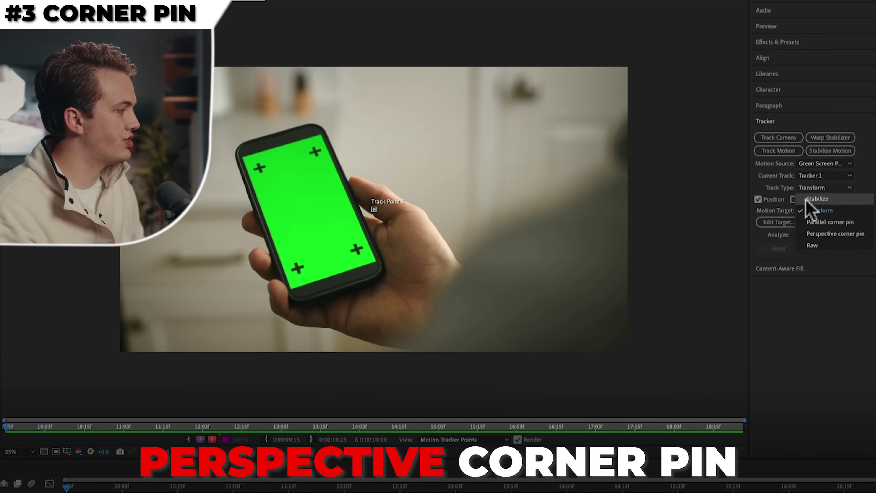
{"action": "left_click", "coordinate": [821, 235]}
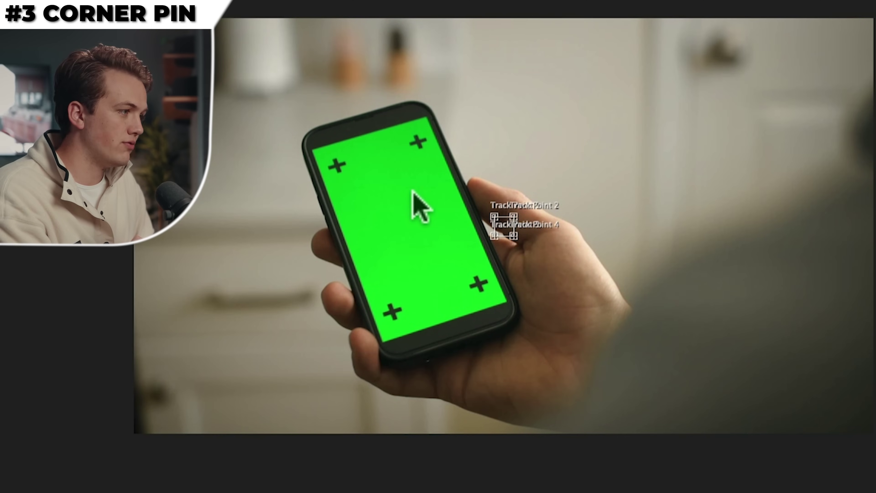
{"action": "left_click", "coordinate": [501, 225]}
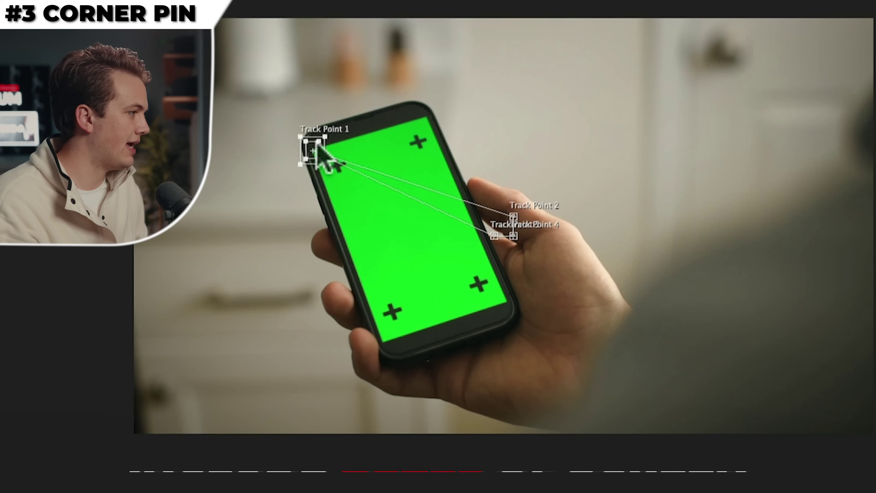
{"action": "left_click", "coordinate": [327, 137]}
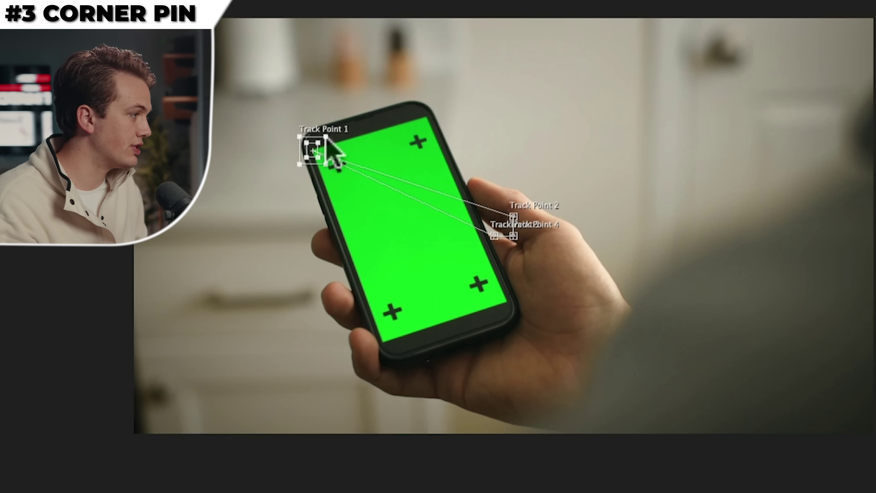
{"action": "left_click_drag", "start_coordinate": [514, 216], "coordinate": [427, 117]}
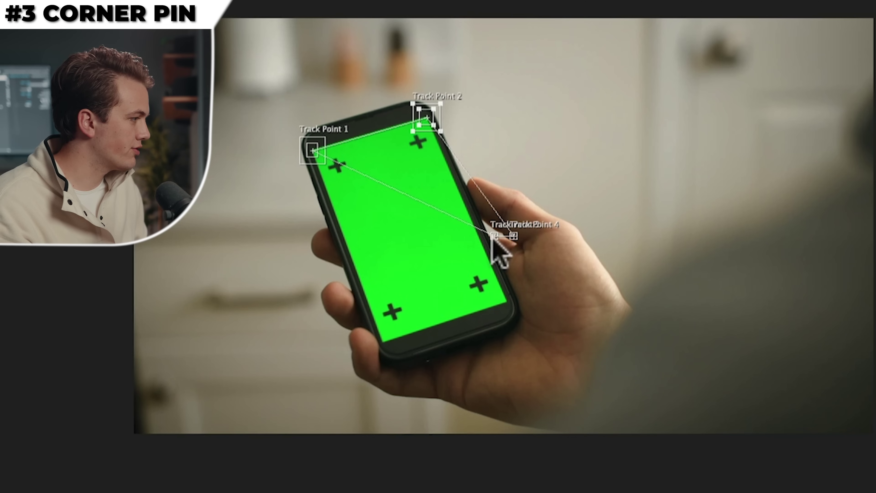
{"action": "left_click_drag", "start_coordinate": [485, 245], "coordinate": [385, 346]}
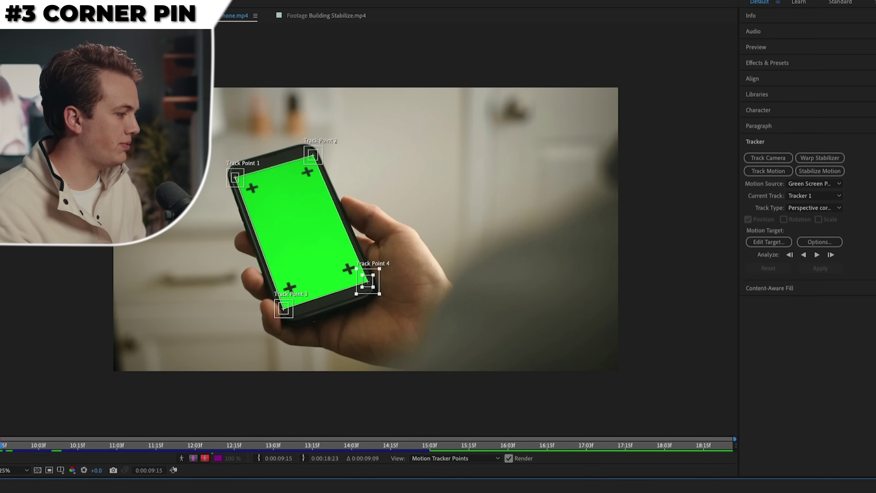
Analyze Tracker 1's four phone-screen corner points forward through the whole clip
{"action": "left_click", "coordinate": [817, 255]}
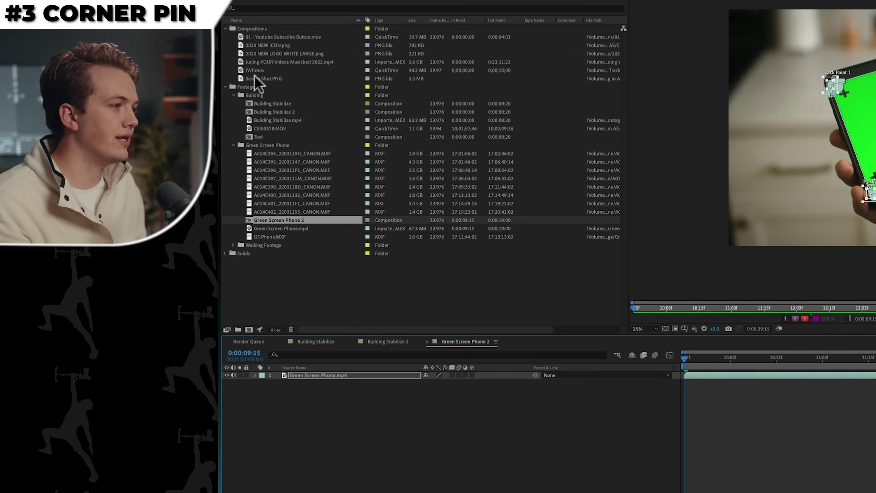
Add Screen Shot.PNG fitted to comp height and corner-pin it onto the tracked phone screen
{"action": "left_click_drag", "start_coordinate": [257, 79], "coordinate": [282, 380]}
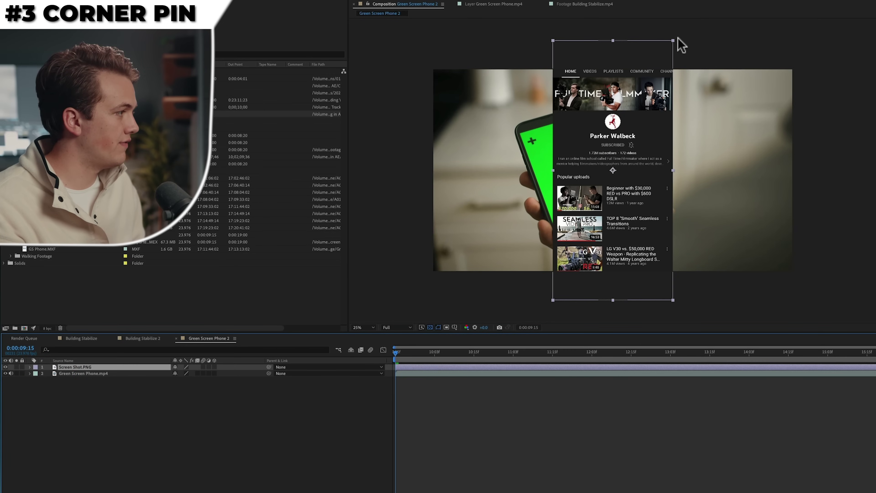
{"action": "key", "text": "ctrl+alt+shift+h"}
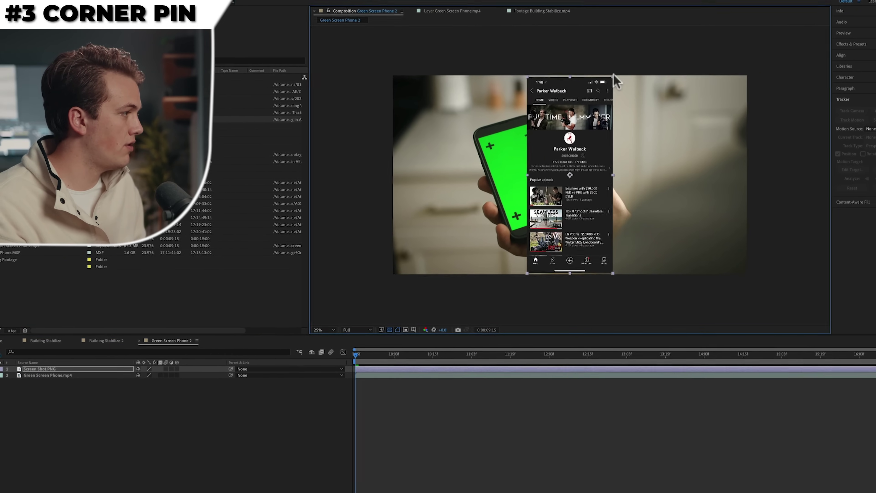
{"action": "left_click", "coordinate": [83, 373]}
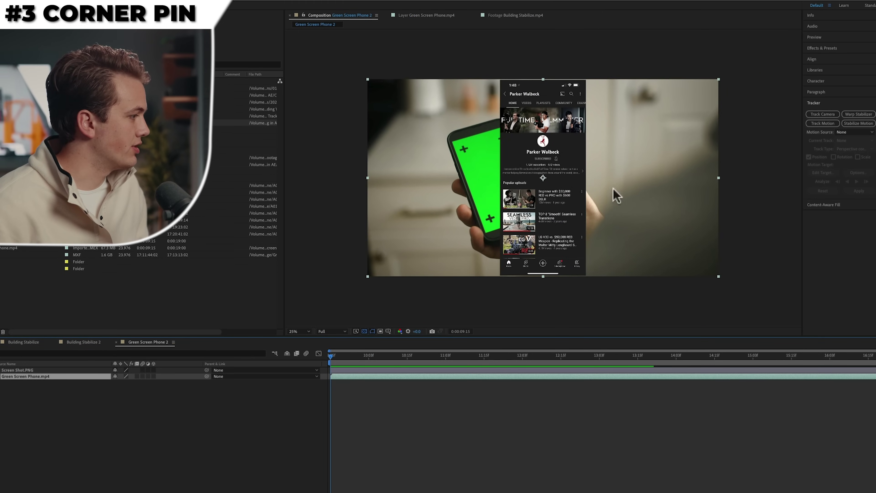
{"action": "left_click", "coordinate": [832, 173]}
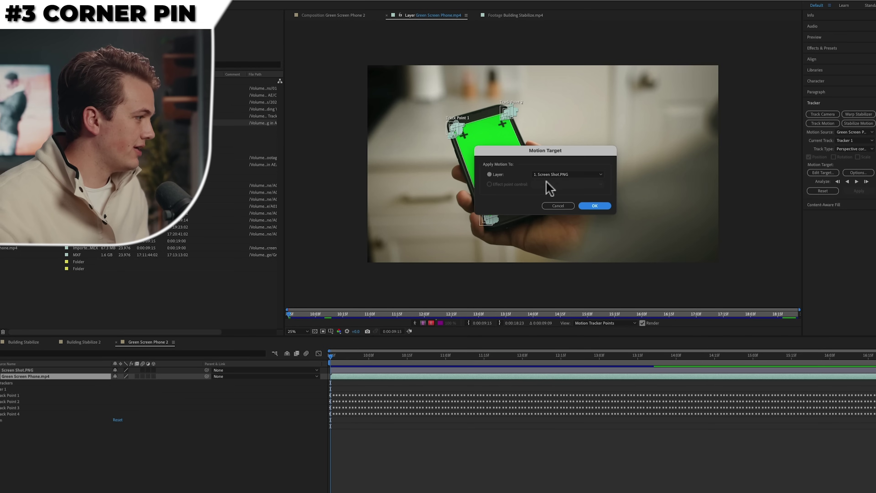
{"action": "left_click", "coordinate": [552, 175]}
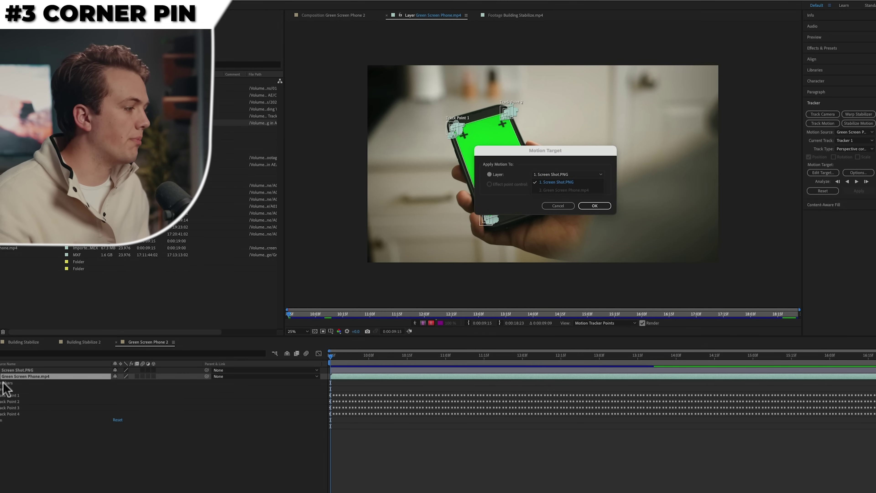
{"action": "left_click", "coordinate": [589, 206]}
{"action": "left_click", "coordinate": [860, 191]}
{"action": "left_click", "coordinate": [369, 430]}
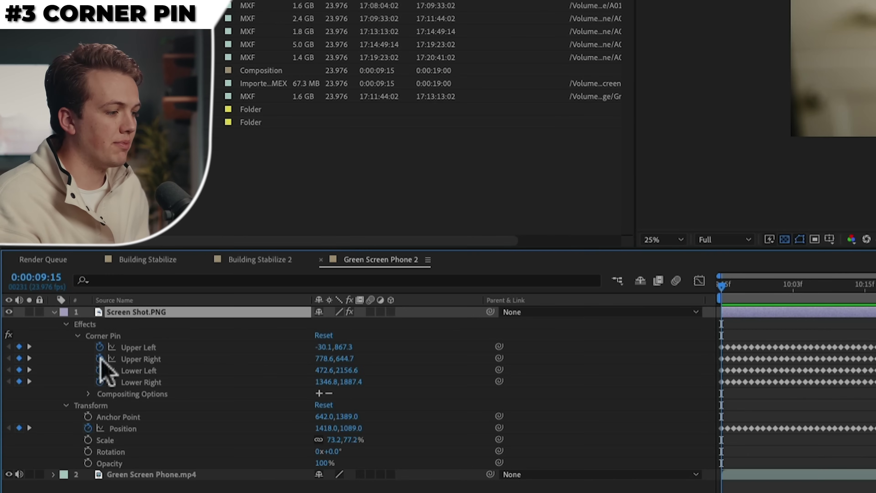
Add Gaussian Blur, a texture overlay and Lumetri Color to the pinned screenshot
{"action": "left_click", "coordinate": [104, 440]}
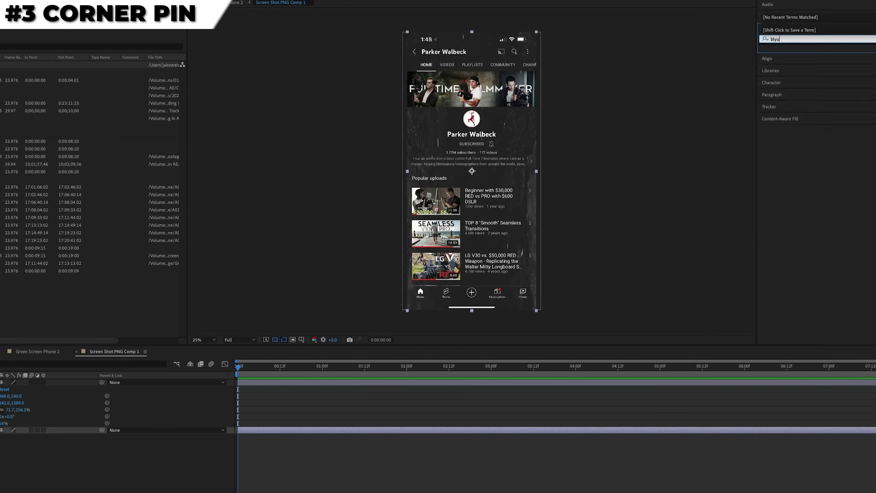
{"action": "left_click_drag", "start_coordinate": [795, 204], "coordinate": [255, 431]}
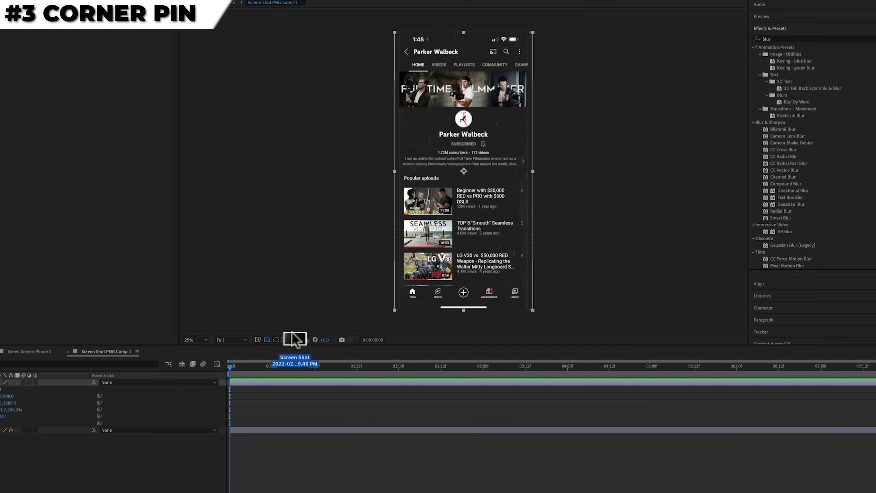
{"action": "left_click_drag", "start_coordinate": [293, 337], "coordinate": [79, 440]}
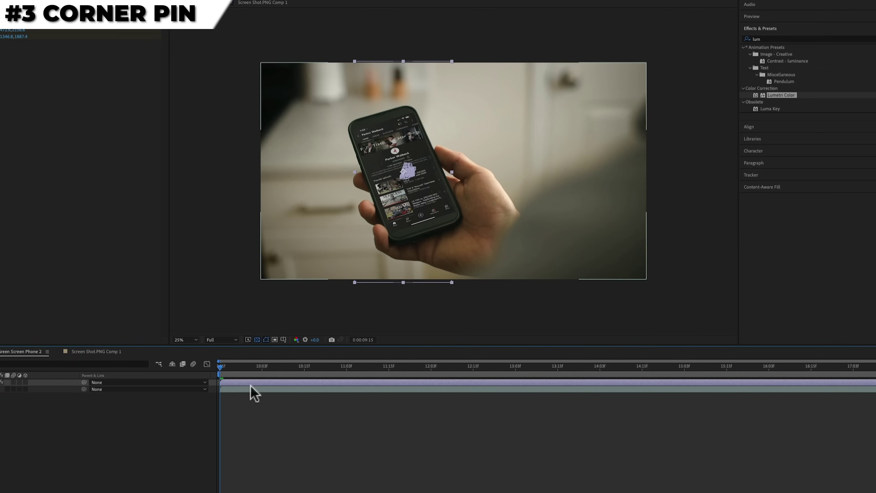
{"action": "left_click_drag", "start_coordinate": [251, 391], "coordinate": [511, 255]}
{"action": "left_click_drag", "start_coordinate": [511, 255], "coordinate": [511, 256]}
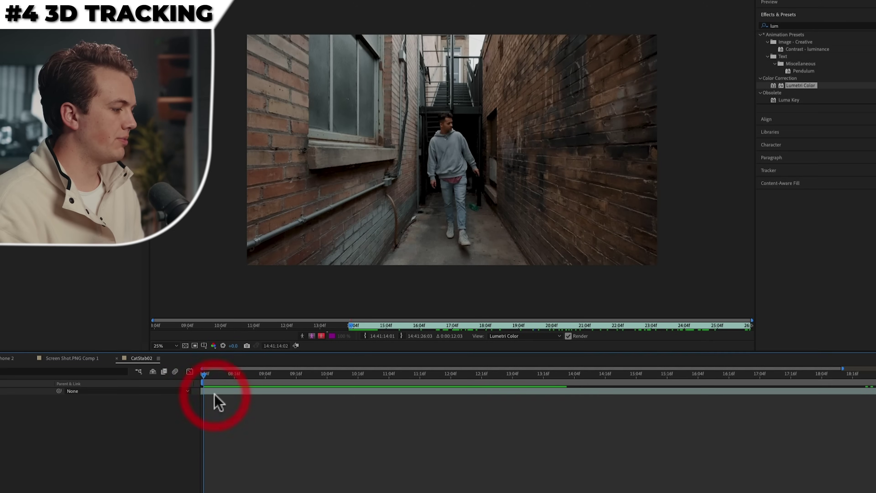
Run a 3D Track Camera analysis on the CatSlab02 alley footage layer
{"action": "left_click", "coordinate": [778, 79]}
{"action": "left_click", "coordinate": [232, 391]}
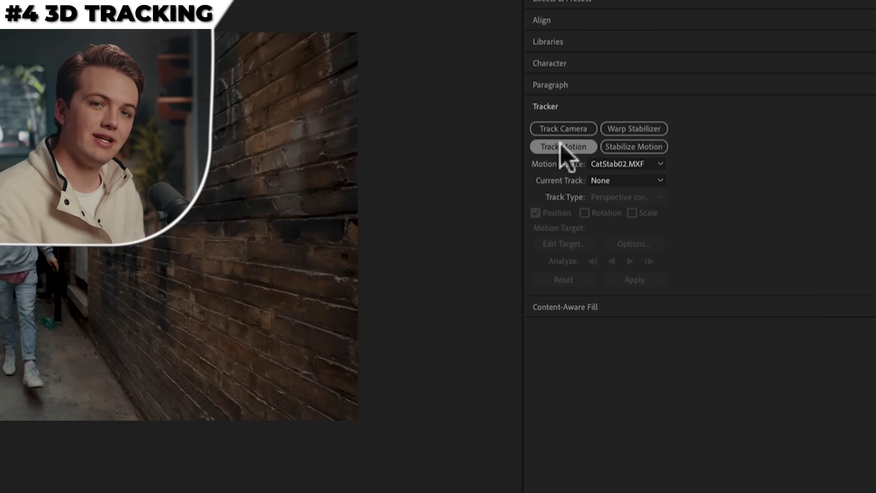
{"action": "left_click", "coordinate": [552, 129]}
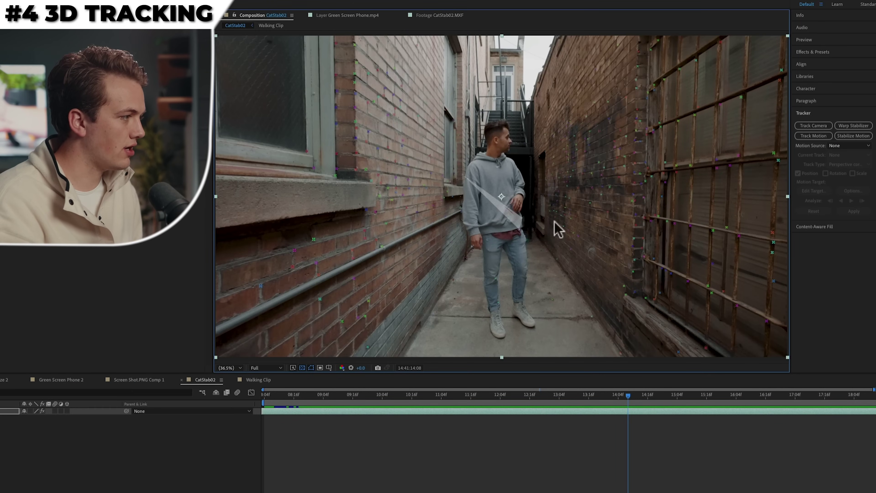
Create a solid and camera from right-wall track points, then play back to verify it sticks
{"action": "left_click", "coordinate": [418, 400]}
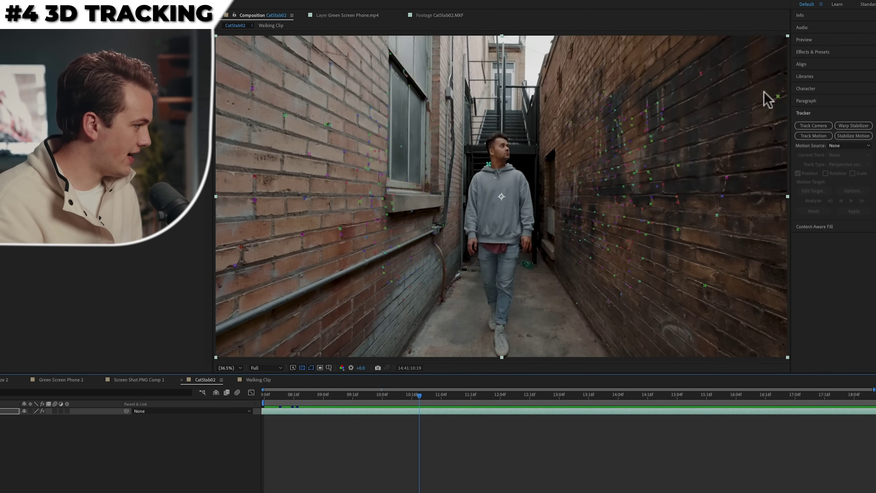
{"action": "left_click_drag", "start_coordinate": [422, 397], "coordinate": [525, 406]}
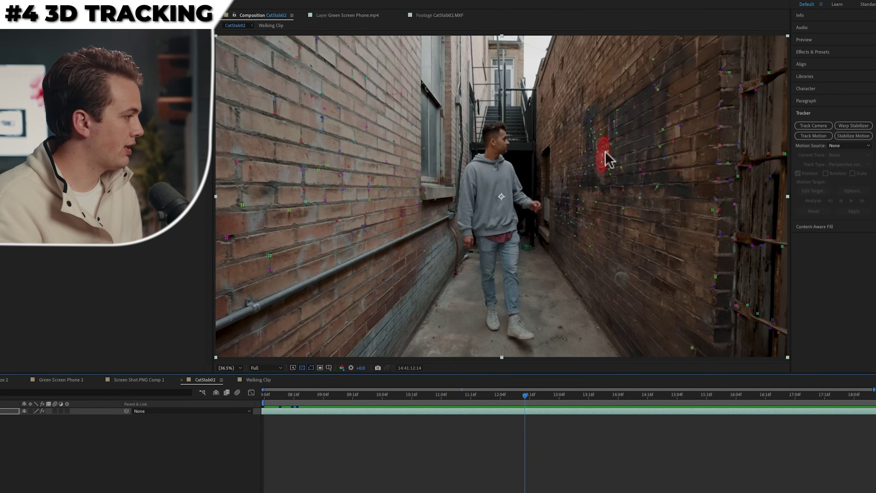
{"action": "right_click", "coordinate": [604, 155]}
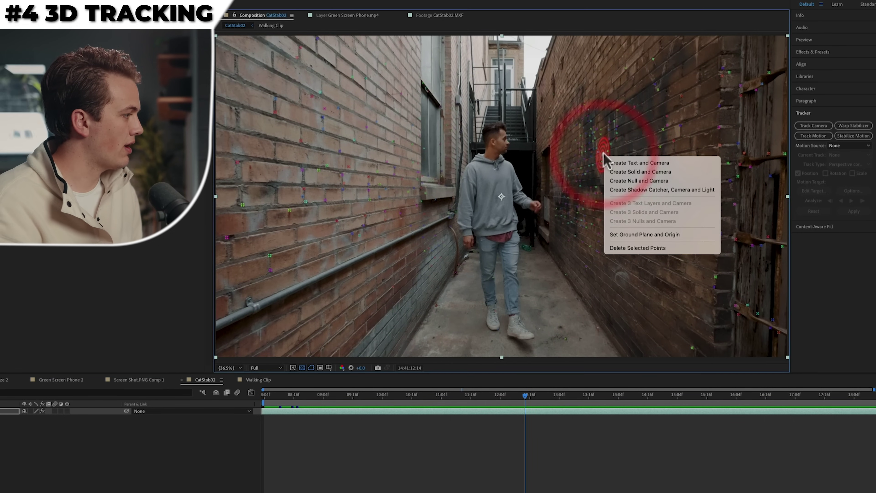
{"action": "left_click", "coordinate": [617, 172]}
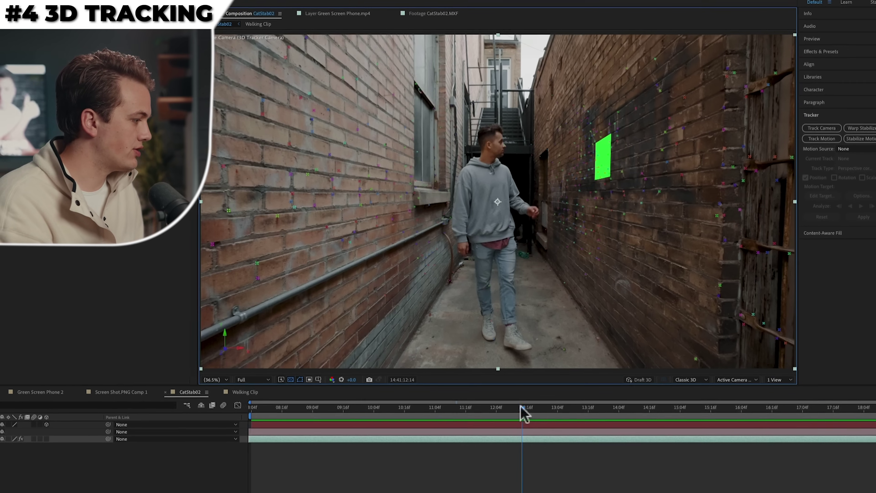
{"action": "left_click_drag", "start_coordinate": [525, 400], "coordinate": [365, 402]}
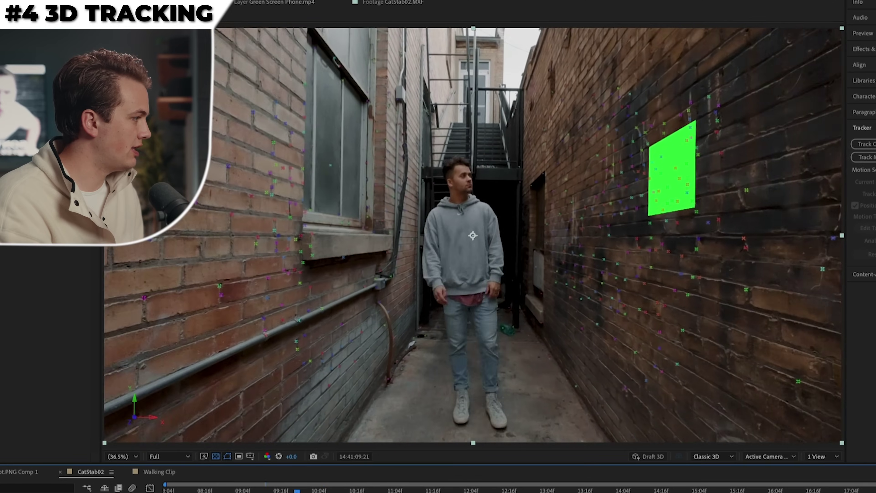
{"action": "key", "text": "space"}
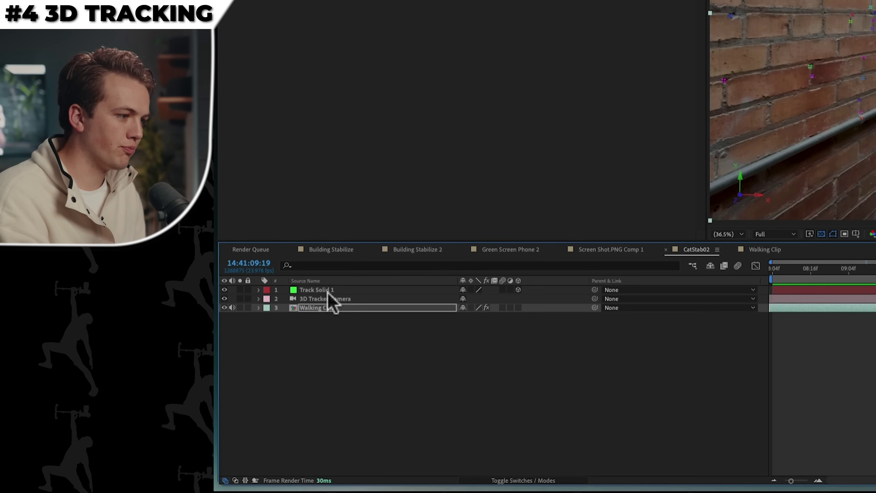
Pre-compose Track Solid 1 as 'Composition 1' and open the new precomp
{"action": "left_click", "coordinate": [328, 291]}
{"action": "right_click", "coordinate": [296, 297]}
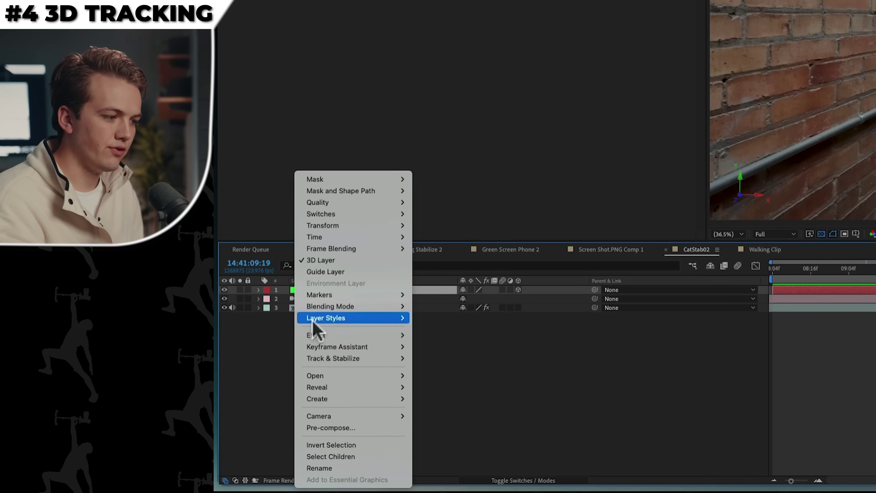
{"action": "left_click", "coordinate": [330, 425]}
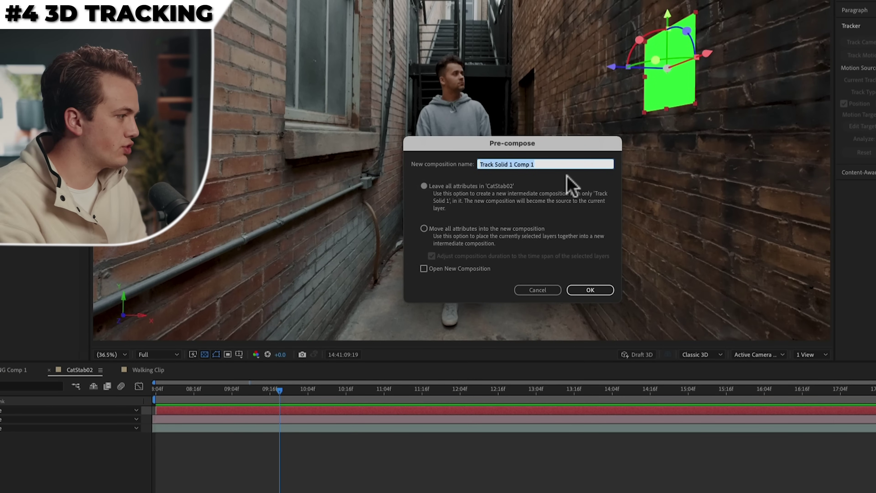
{"action": "type", "text": "Composition"}
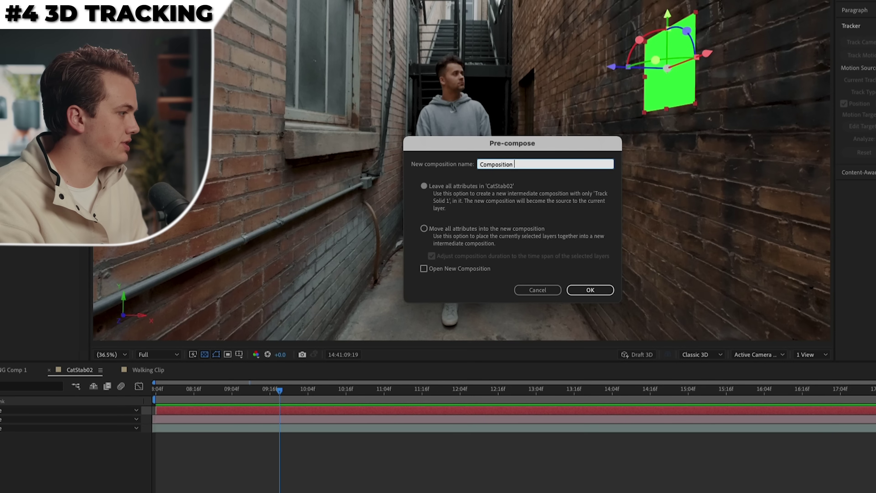
{"action": "left_click", "coordinate": [591, 292]}
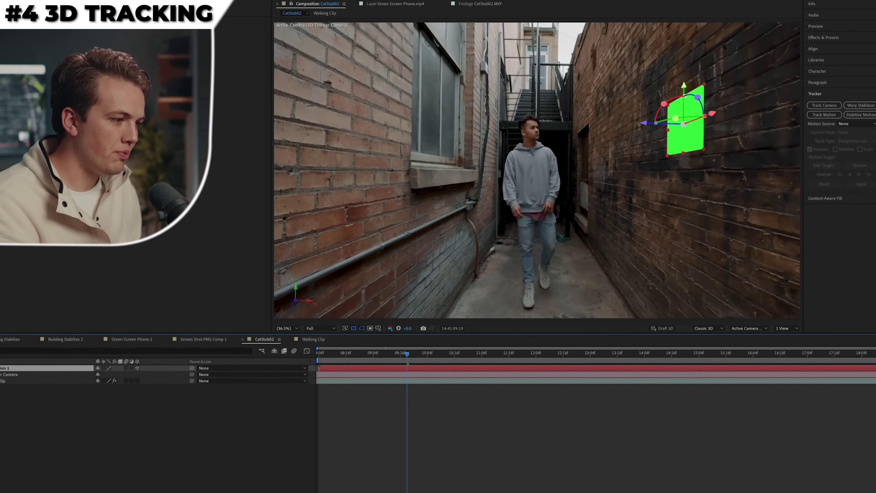
{"action": "double_click", "coordinate": [4, 368]}
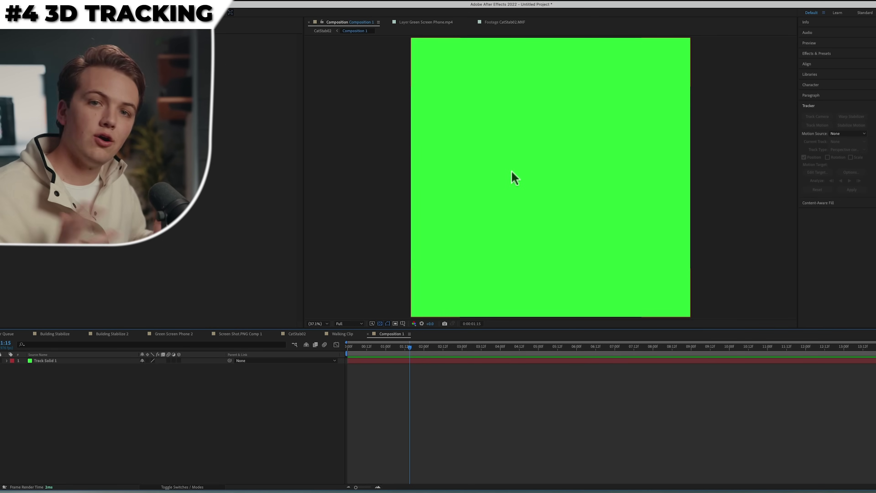
Delete the green Track Solid 1 and resize Composition 1 to 3840×2160
{"action": "left_click", "coordinate": [48, 361]}
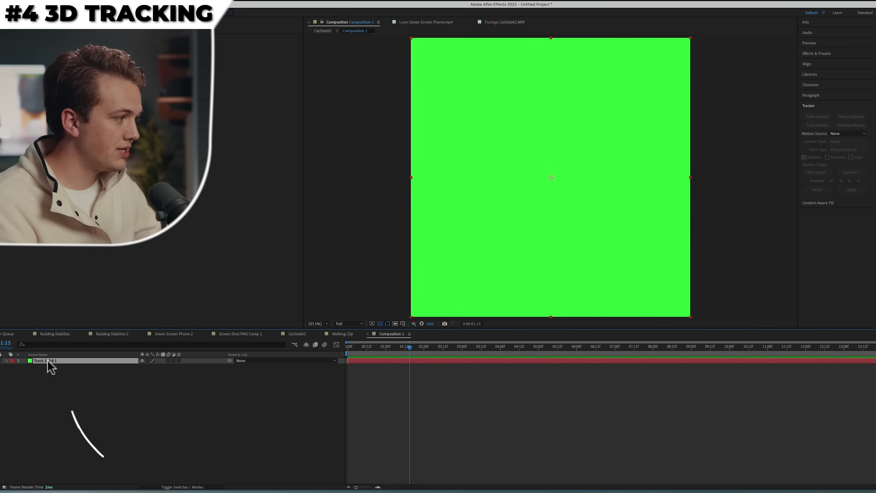
{"action": "key", "text": "Delete"}
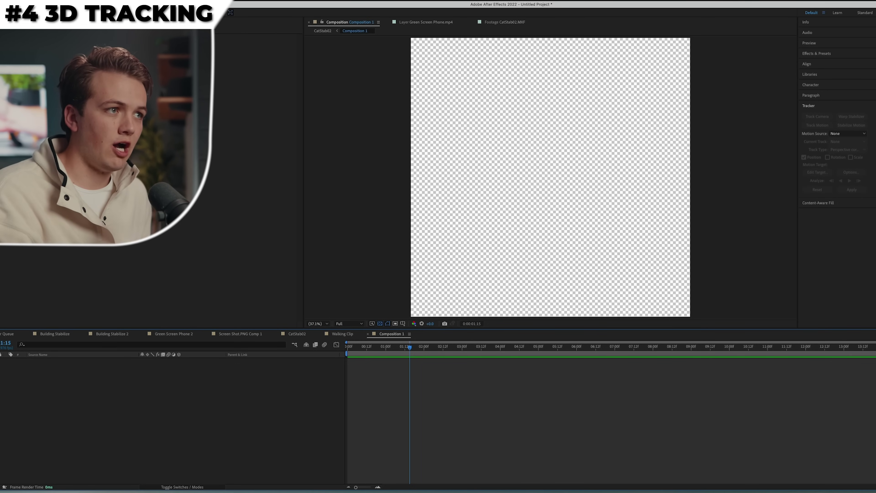
{"action": "key", "text": "super+k"}
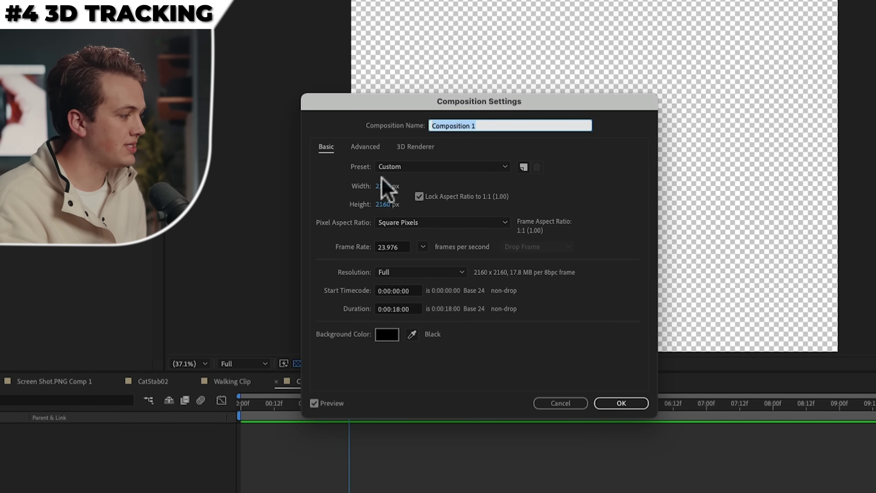
{"action": "left_click", "coordinate": [383, 185]}
{"action": "type", "text": "3"}
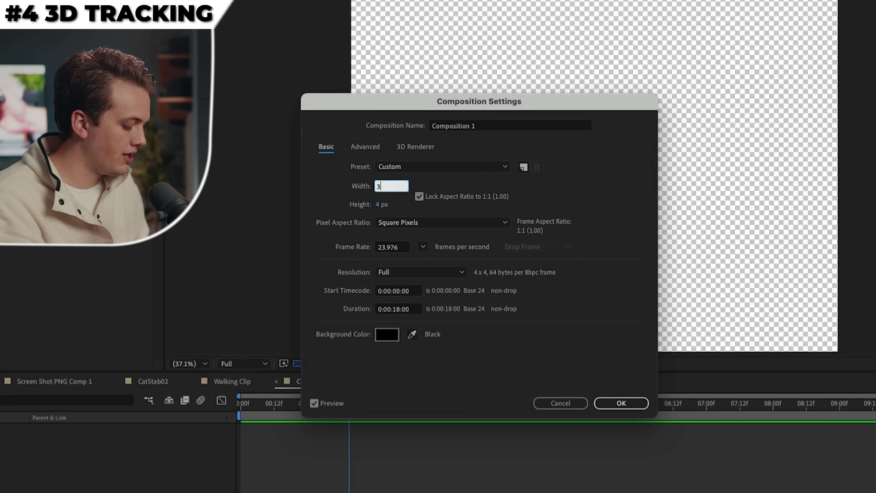
{"action": "type", "text": "840"}
{"action": "left_click", "coordinate": [419, 196]}
{"action": "key", "text": "Tab"}
{"action": "type", "text": "2160"}
{"action": "key", "text": "Tab"}
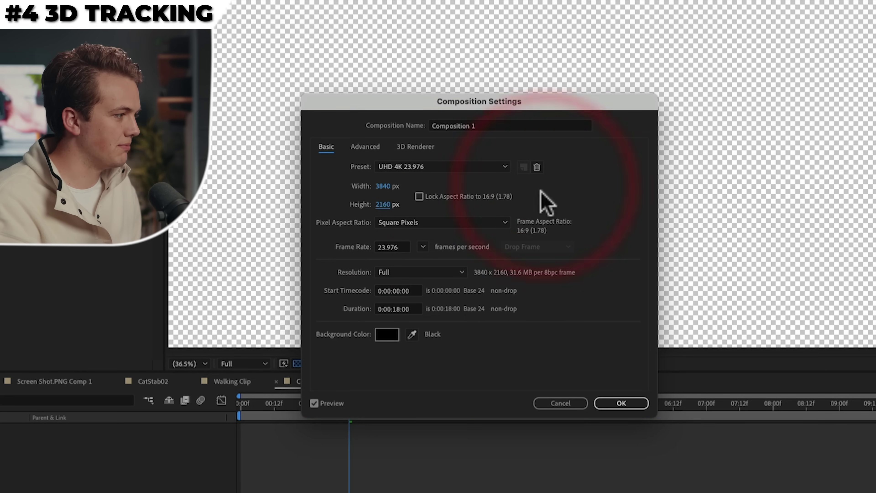
{"action": "left_click", "coordinate": [622, 404]}
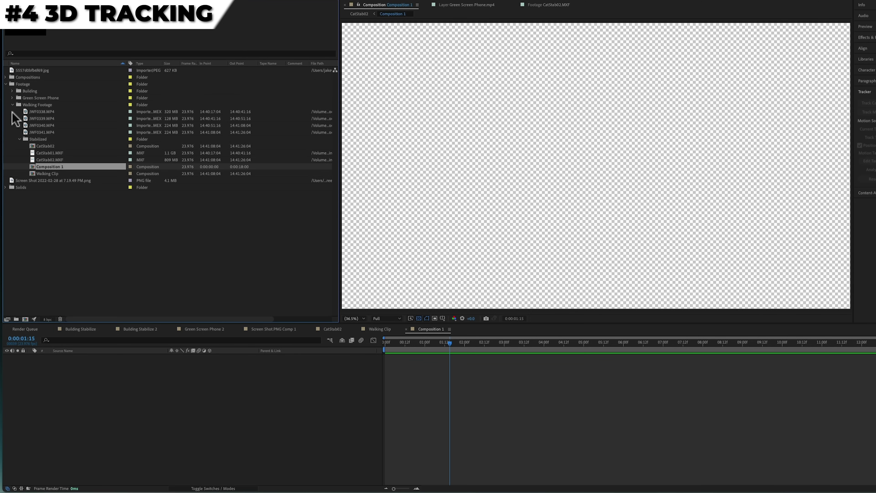
Add JWF.mov to Composition 1 and scale the title to 303%
{"action": "left_click", "coordinate": [5, 84]}
{"action": "left_click", "coordinate": [5, 77]}
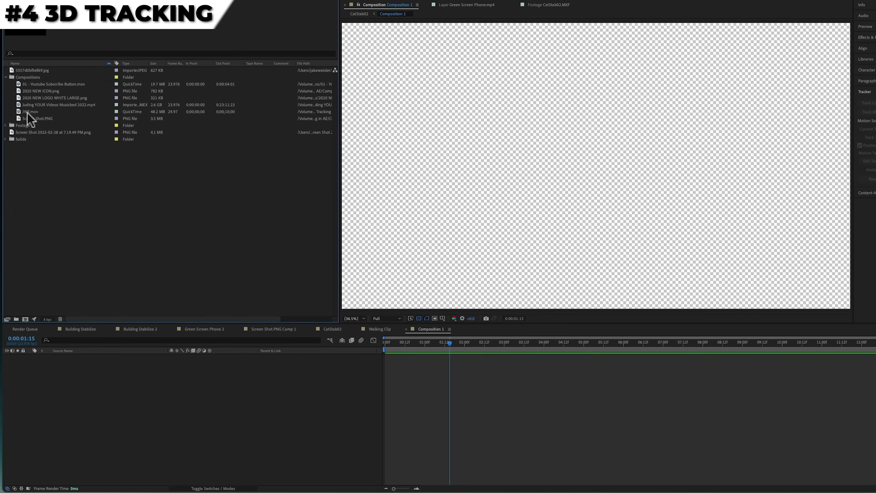
{"action": "left_click_drag", "start_coordinate": [29, 120], "coordinate": [378, 351]}
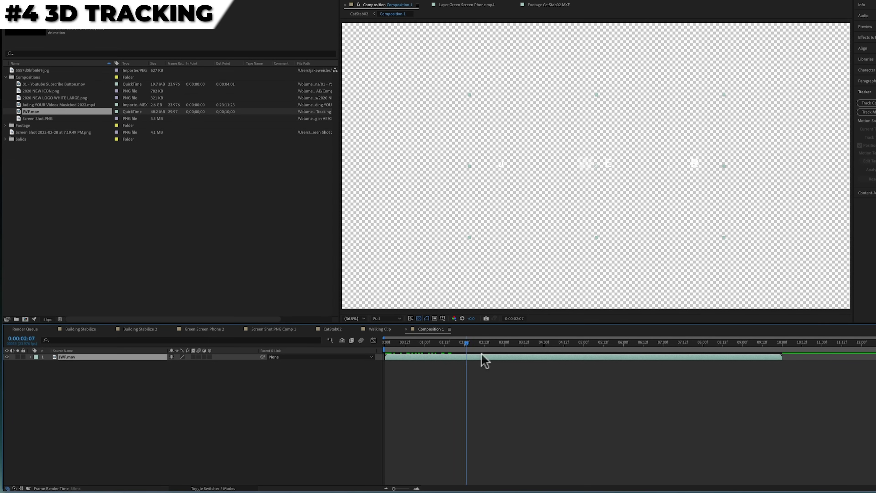
{"action": "left_click_drag", "start_coordinate": [483, 354], "coordinate": [542, 350]}
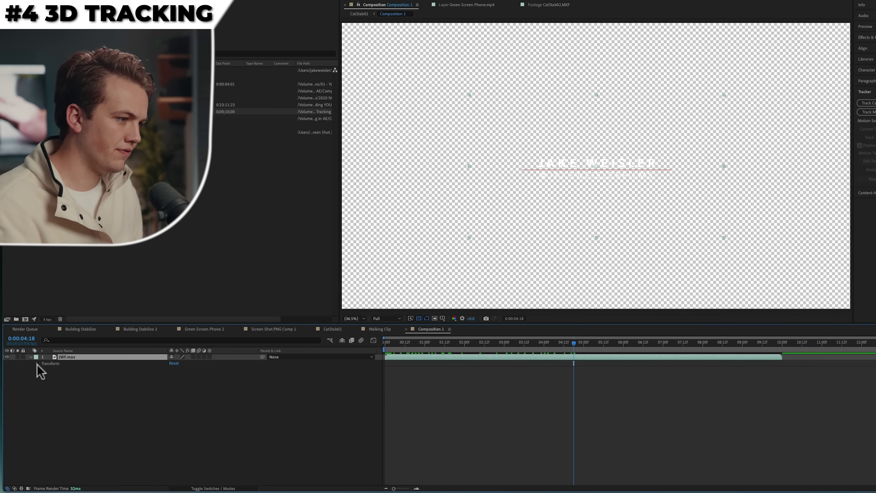
{"action": "left_click_drag", "start_coordinate": [179, 382], "coordinate": [499, 305]}
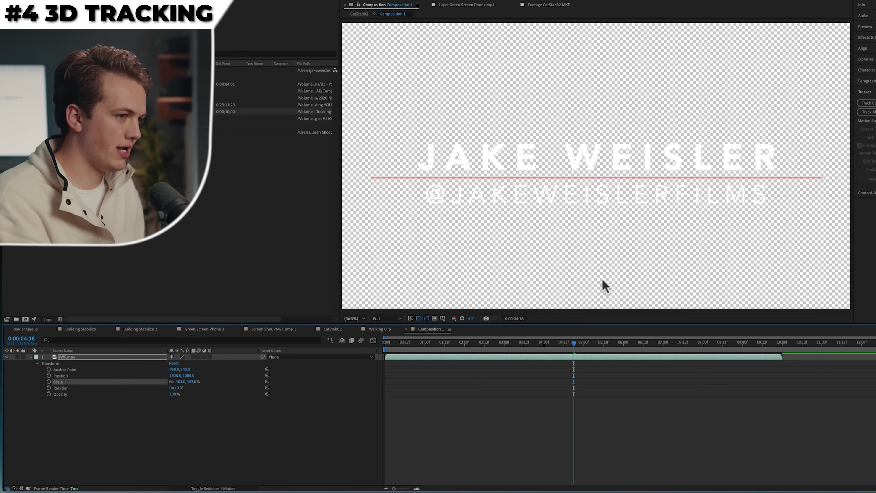
{"action": "left_click", "coordinate": [376, 330]}
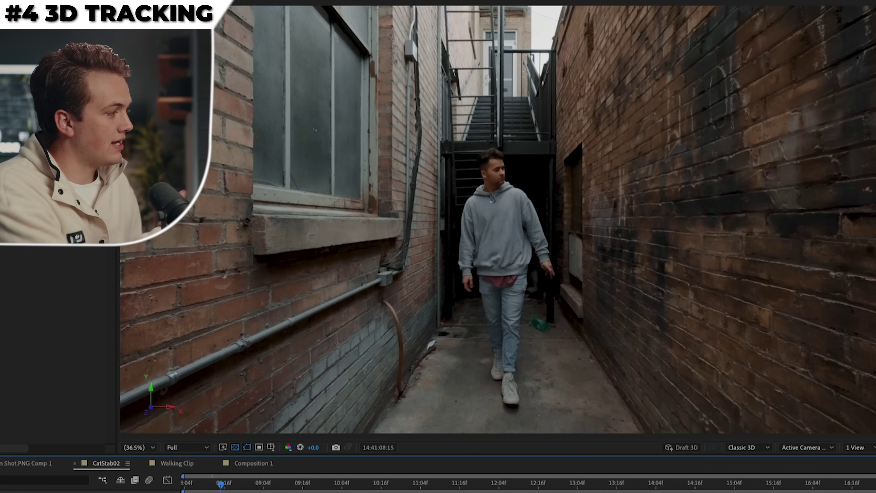
Scale up the Composition 1 logo layer so it spans the right brick wall
{"action": "left_click_drag", "start_coordinate": [221, 484], "coordinate": [424, 485]}
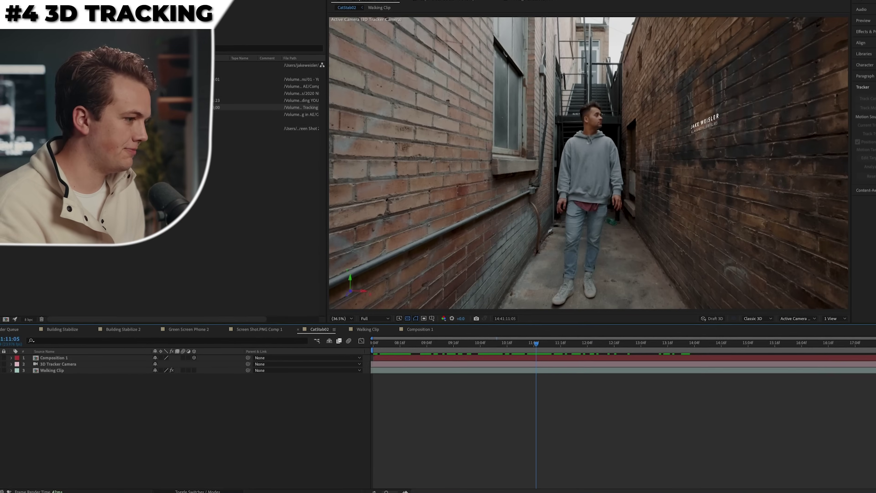
{"action": "left_click", "coordinate": [29, 355]}
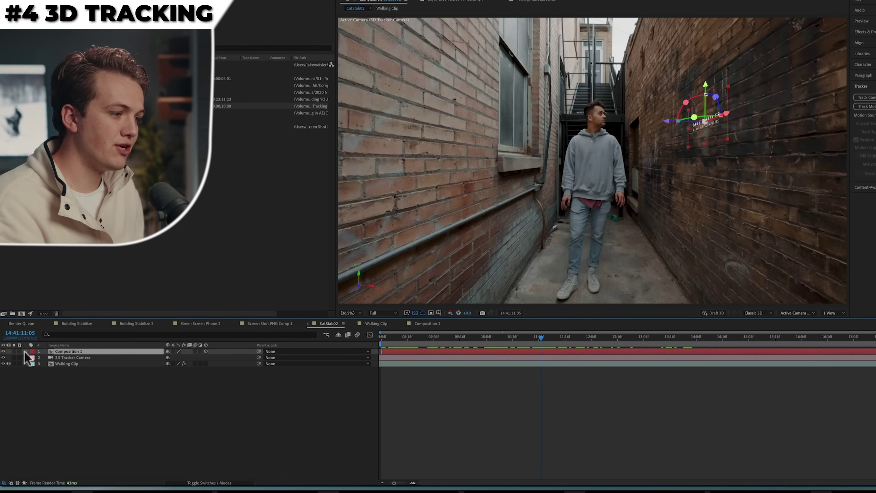
{"action": "left_click", "coordinate": [25, 351]}
{"action": "left_click", "coordinate": [33, 358]}
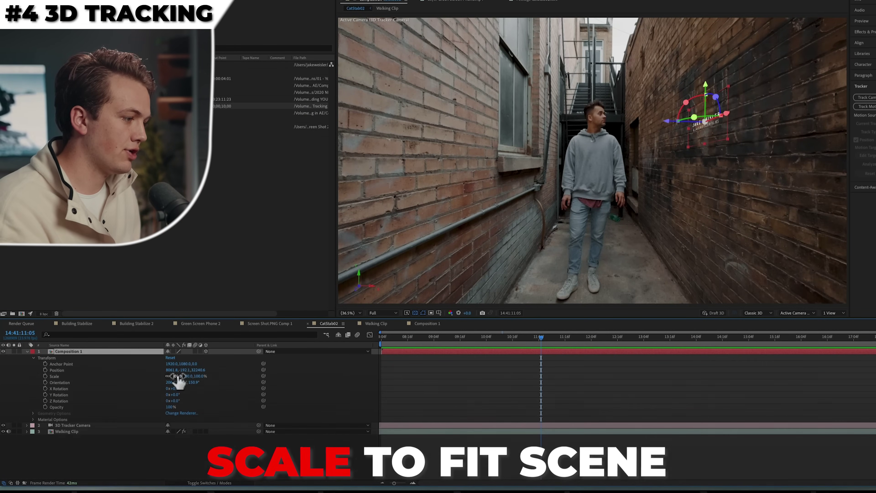
{"action": "left_click_drag", "start_coordinate": [186, 376], "coordinate": [274, 372]}
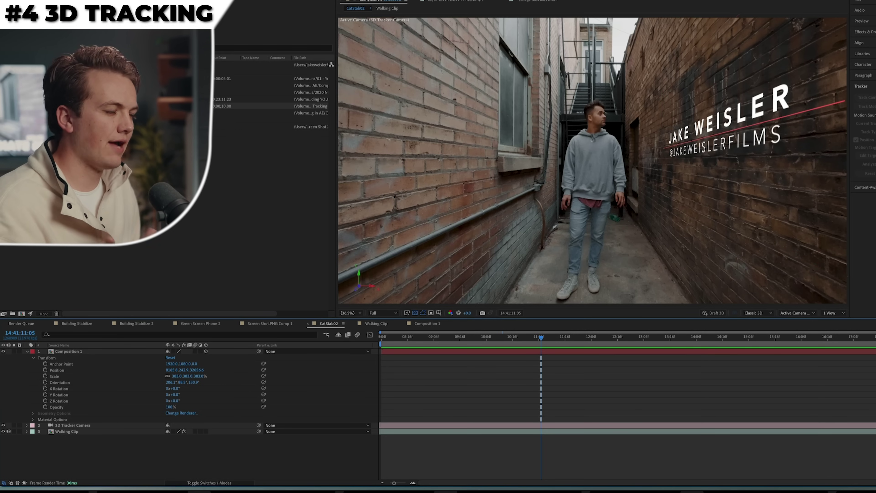
Adjust the logo layer's Material Options to blend it into the wall
{"action": "left_click", "coordinate": [34, 420]}
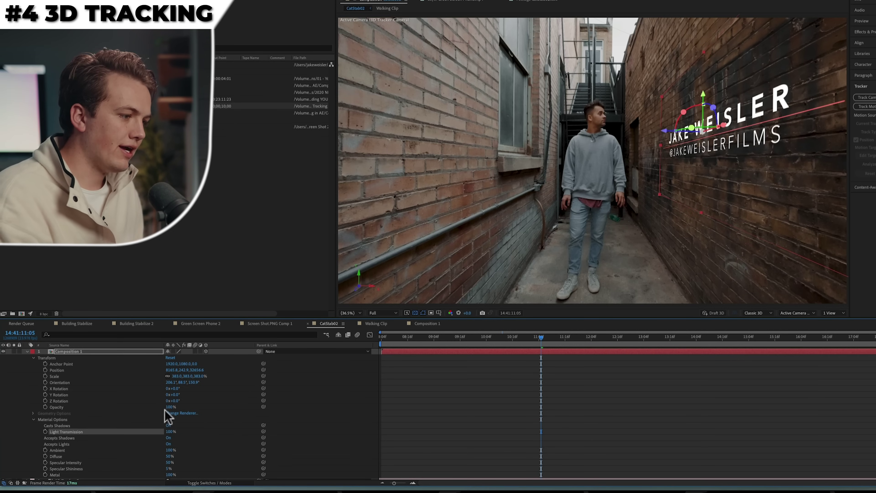
{"action": "mouse_move", "coordinate": [170, 408]}
{"action": "left_mouse_down"}
{"action": "mouse_move", "coordinate": [145, 414]}
{"action": "mouse_move", "coordinate": [164, 415]}
{"action": "left_mouse_up"}
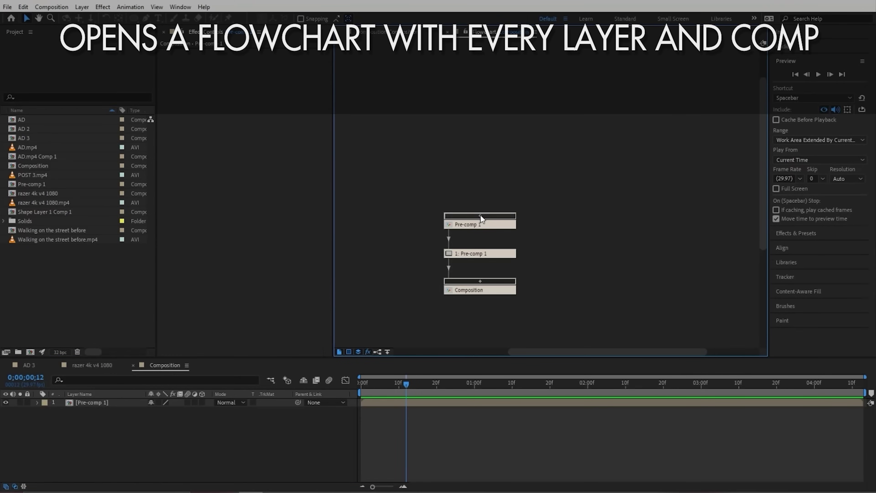
{"action": "left_click", "coordinate": [481, 216]}
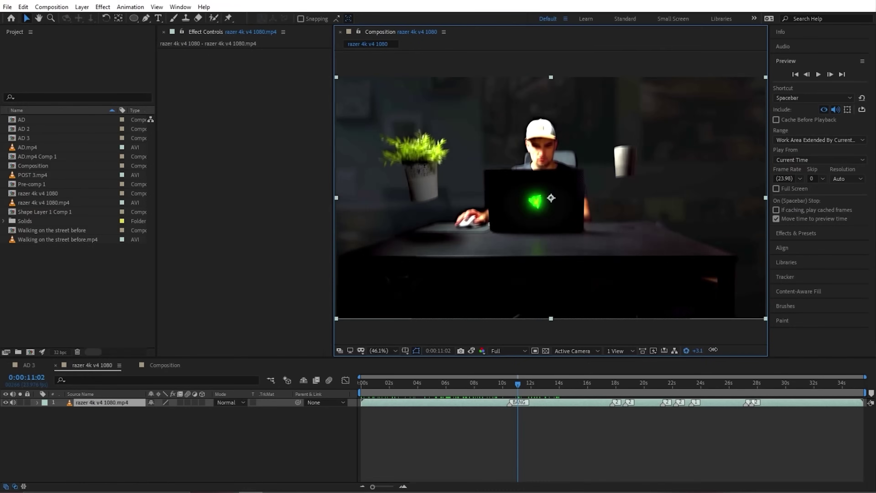